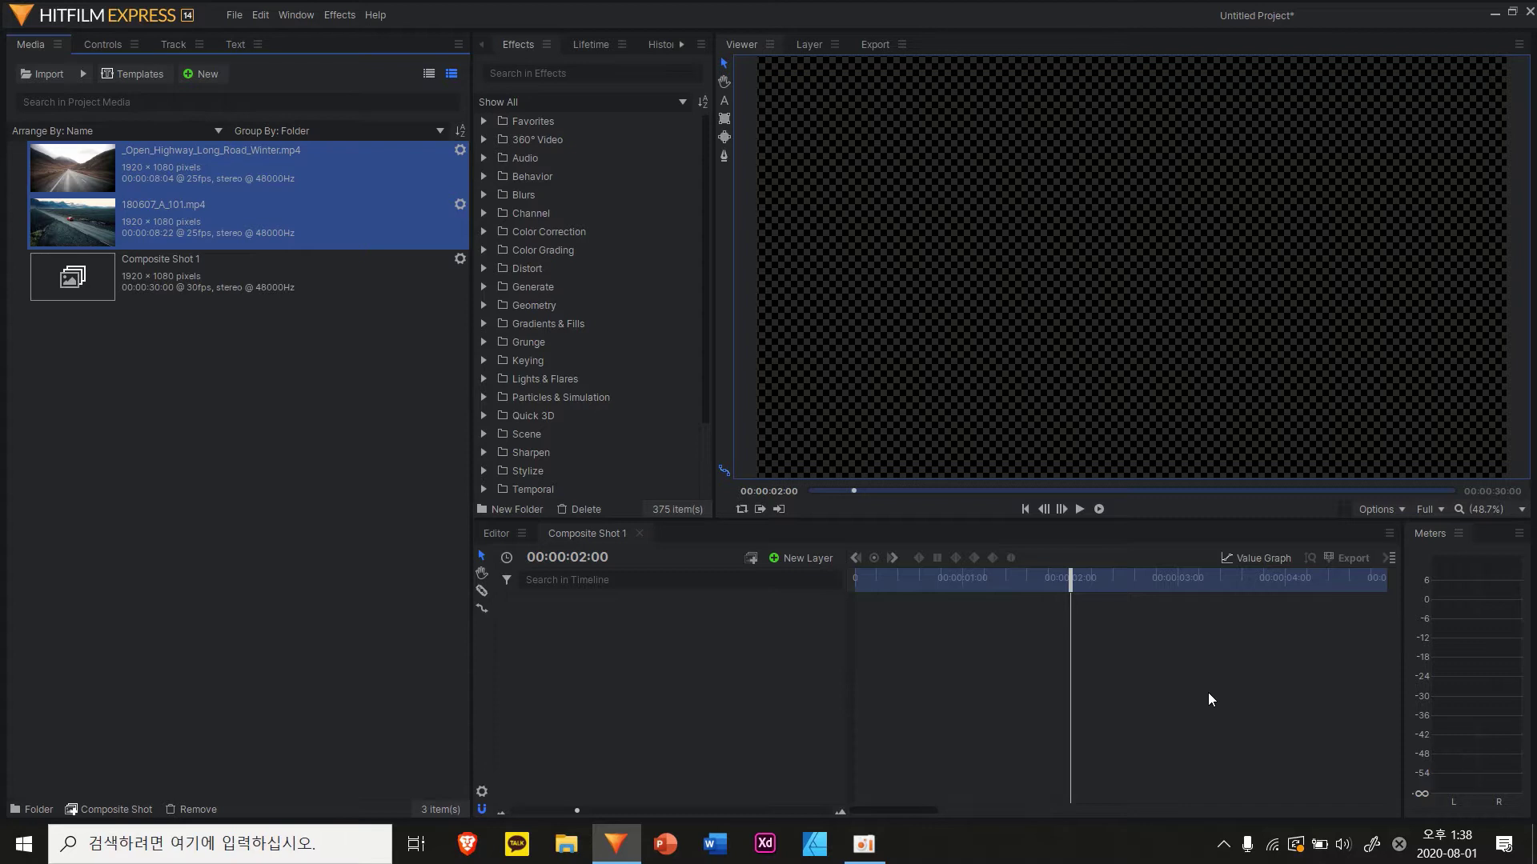
Add the _Open_Highway_Long_Road_Winter.mp4 and 180607_A_101.mp4 clips together to the Composite Shot 1 timeline.
{"action": "left_click", "coordinate": [417, 584]}
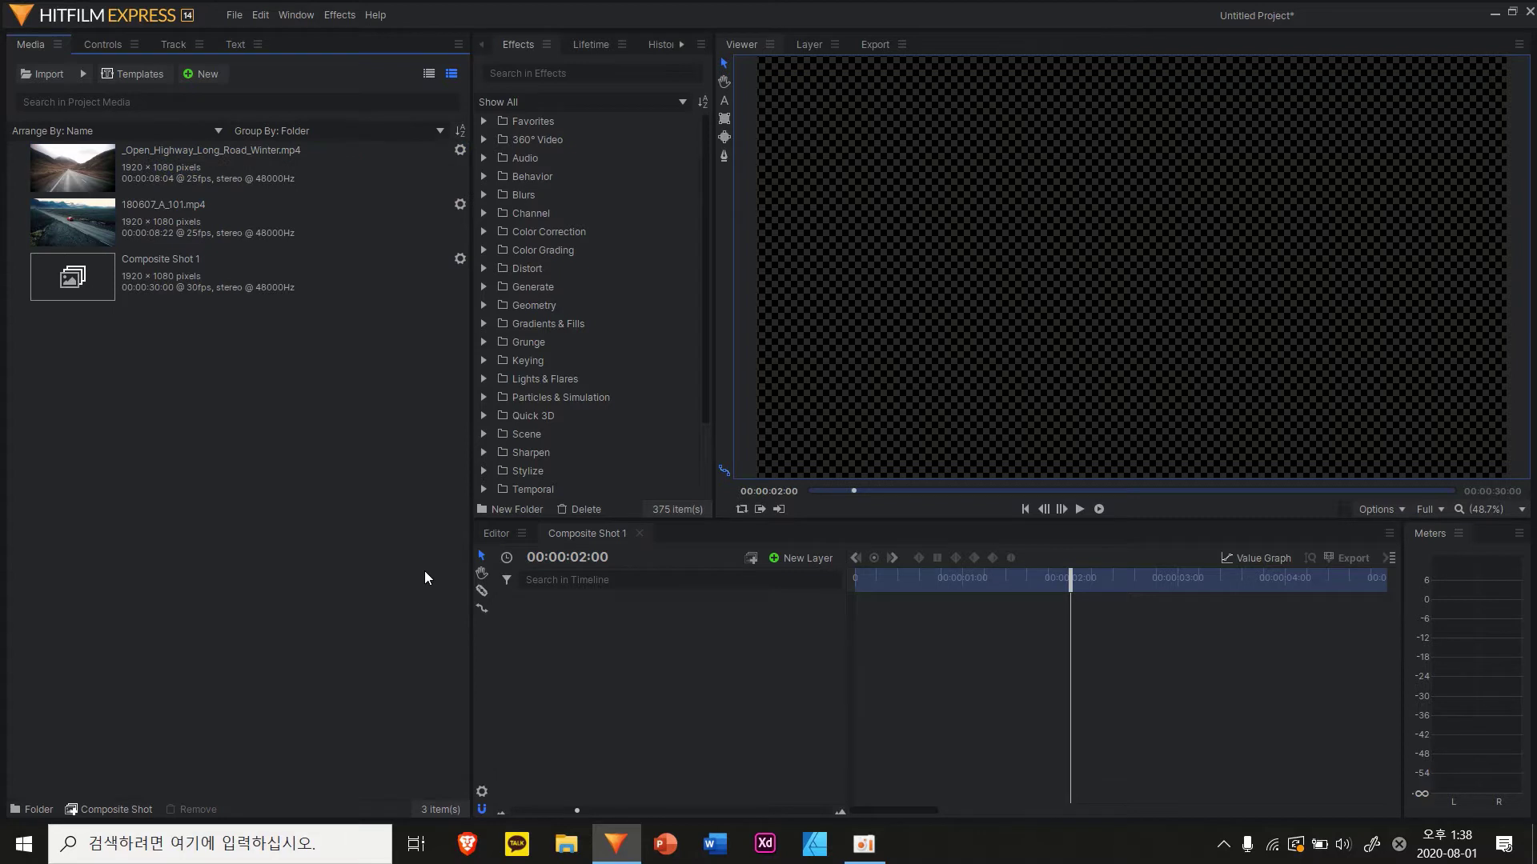
{"action": "left_click", "coordinate": [207, 182]}
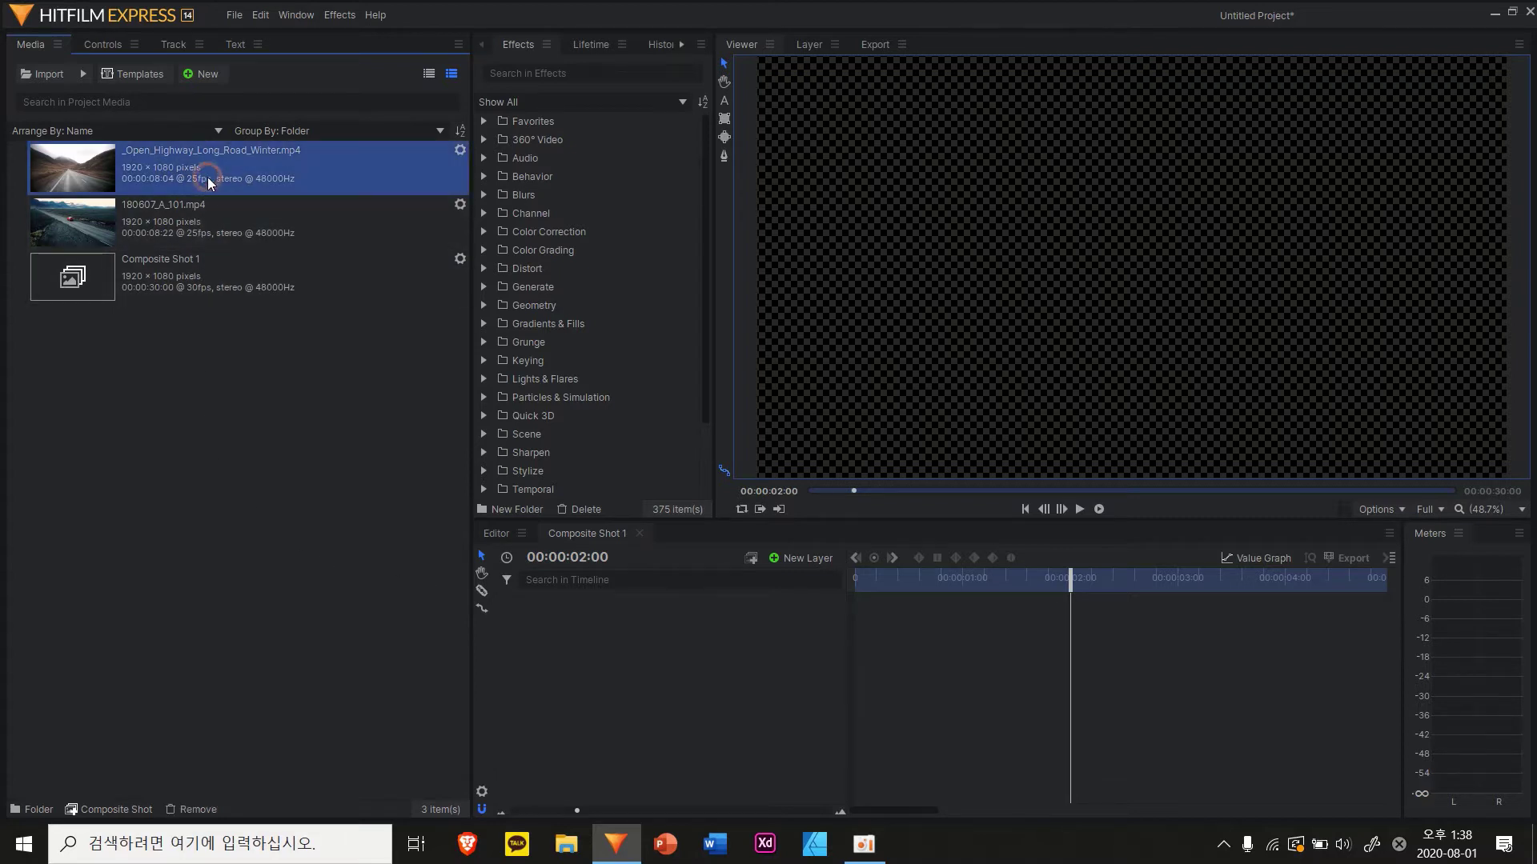
{"action": "left_click", "coordinate": [281, 226], "text": "shift"}
{"action": "left_click_drag", "start_coordinate": [281, 228], "coordinate": [783, 691]}
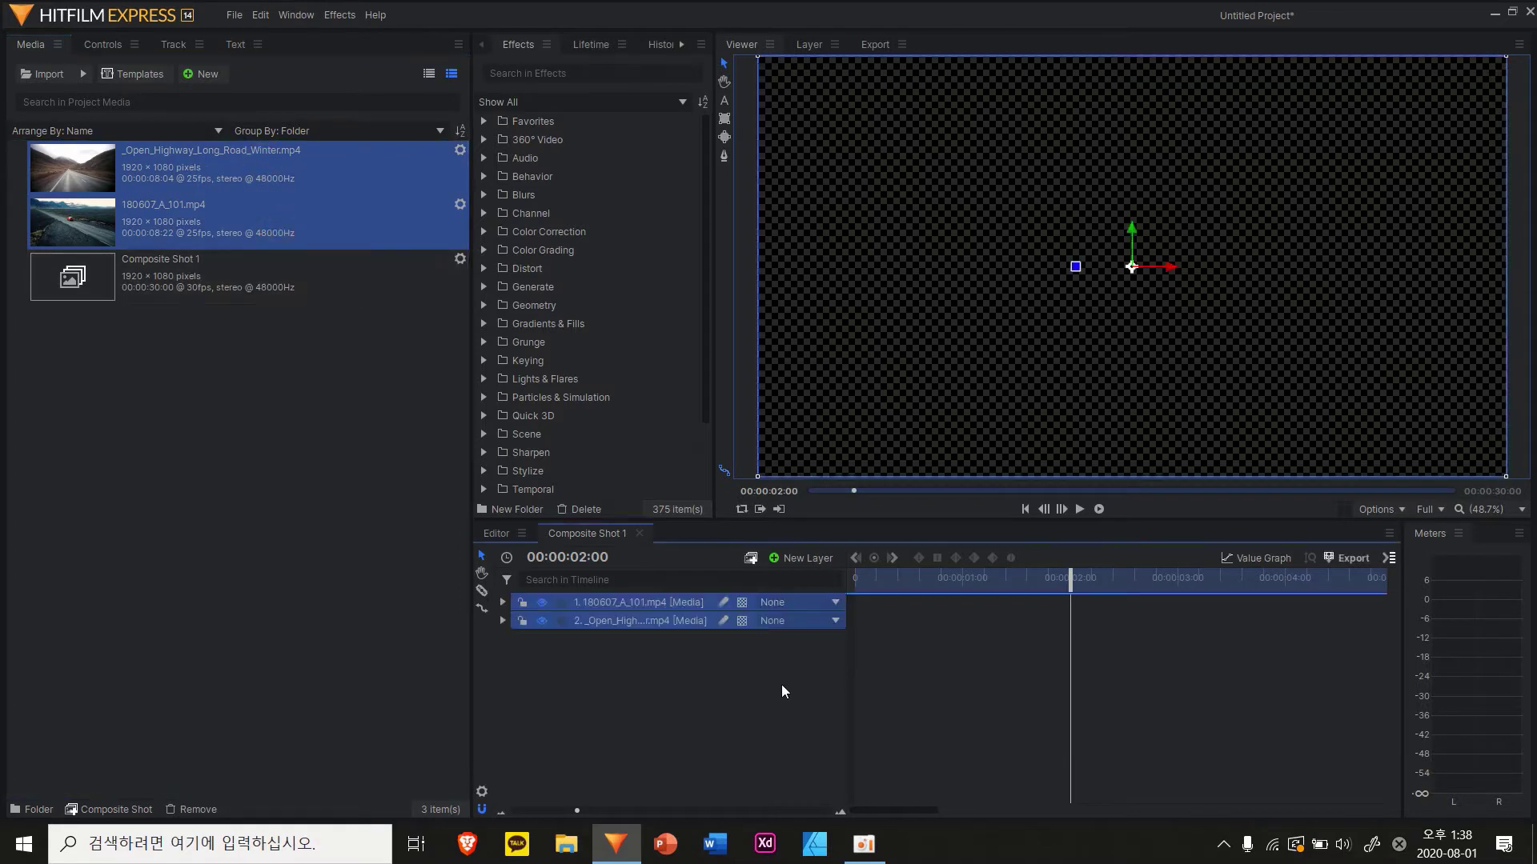
{"action": "left_click", "coordinate": [685, 689]}
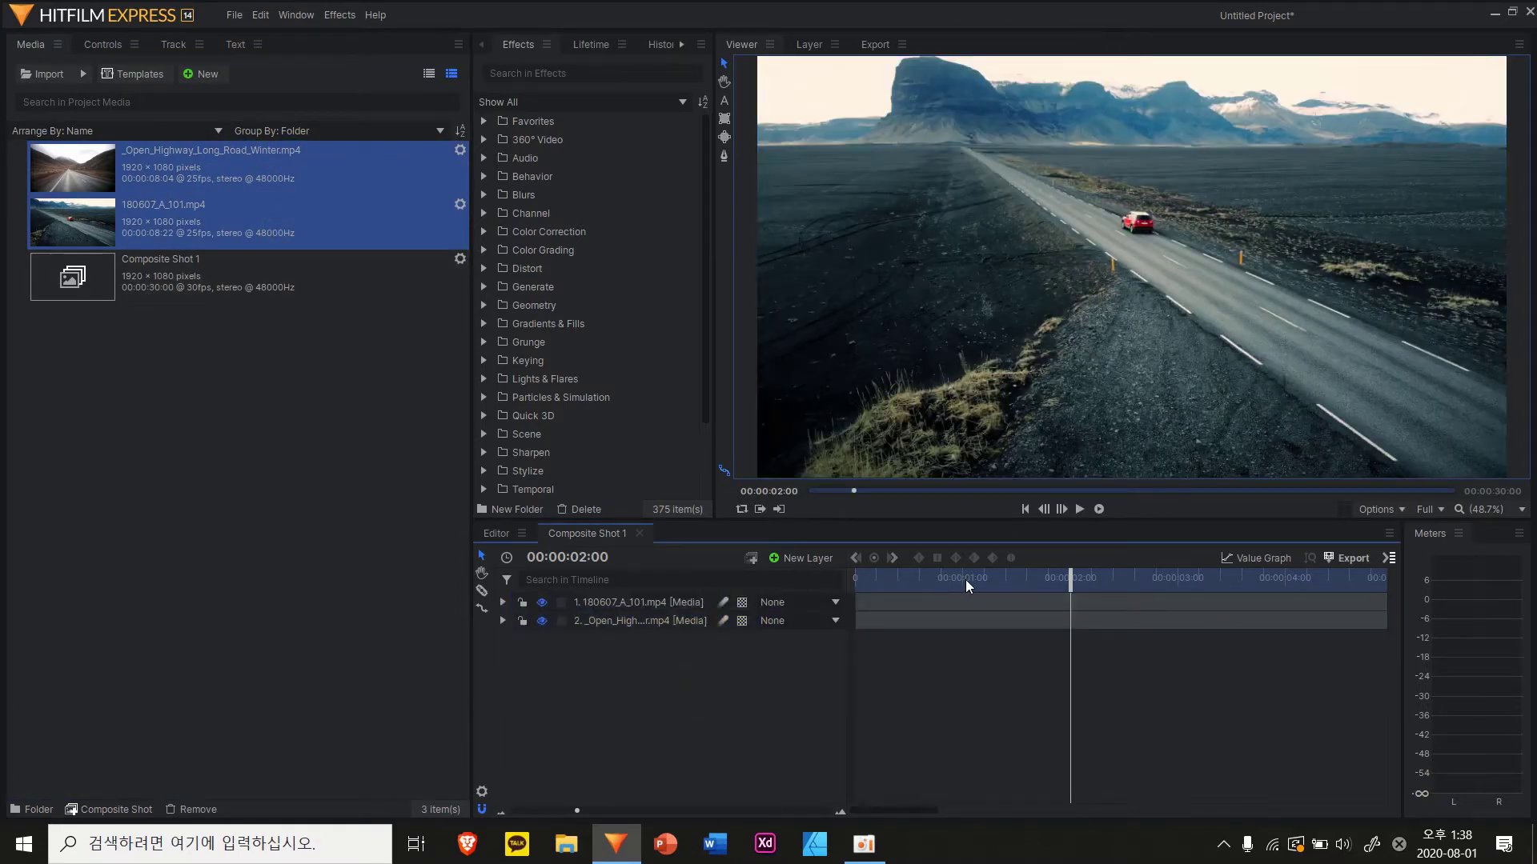
View the 180607_A_101.mp4 layer at exactly 00:00:01:00 on the timeline.
{"action": "left_click", "coordinate": [643, 603]}
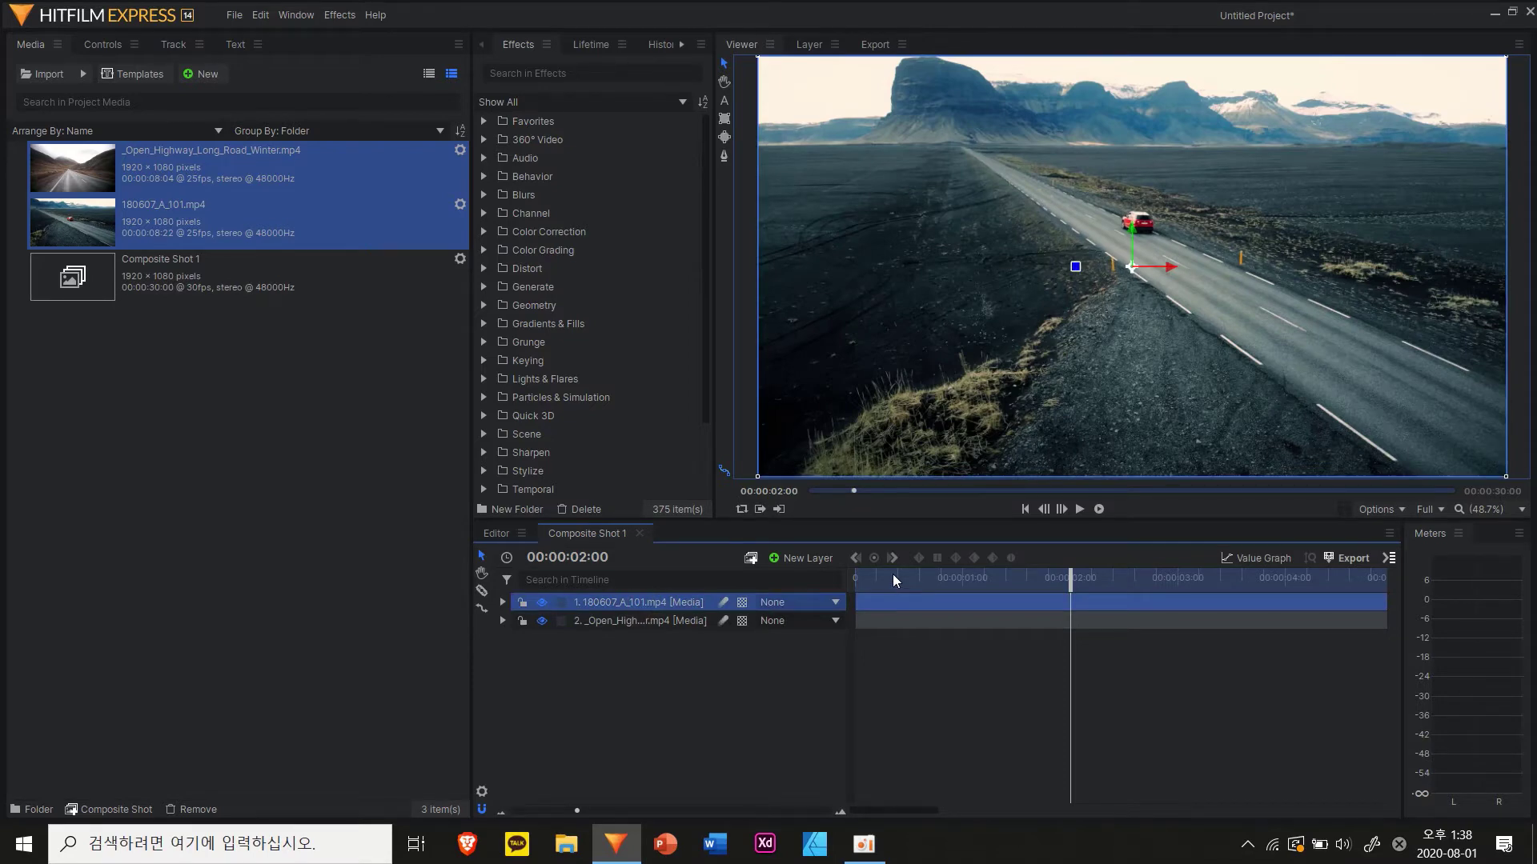
{"action": "left_click", "coordinate": [893, 573]}
{"action": "left_click", "coordinate": [972, 578]}
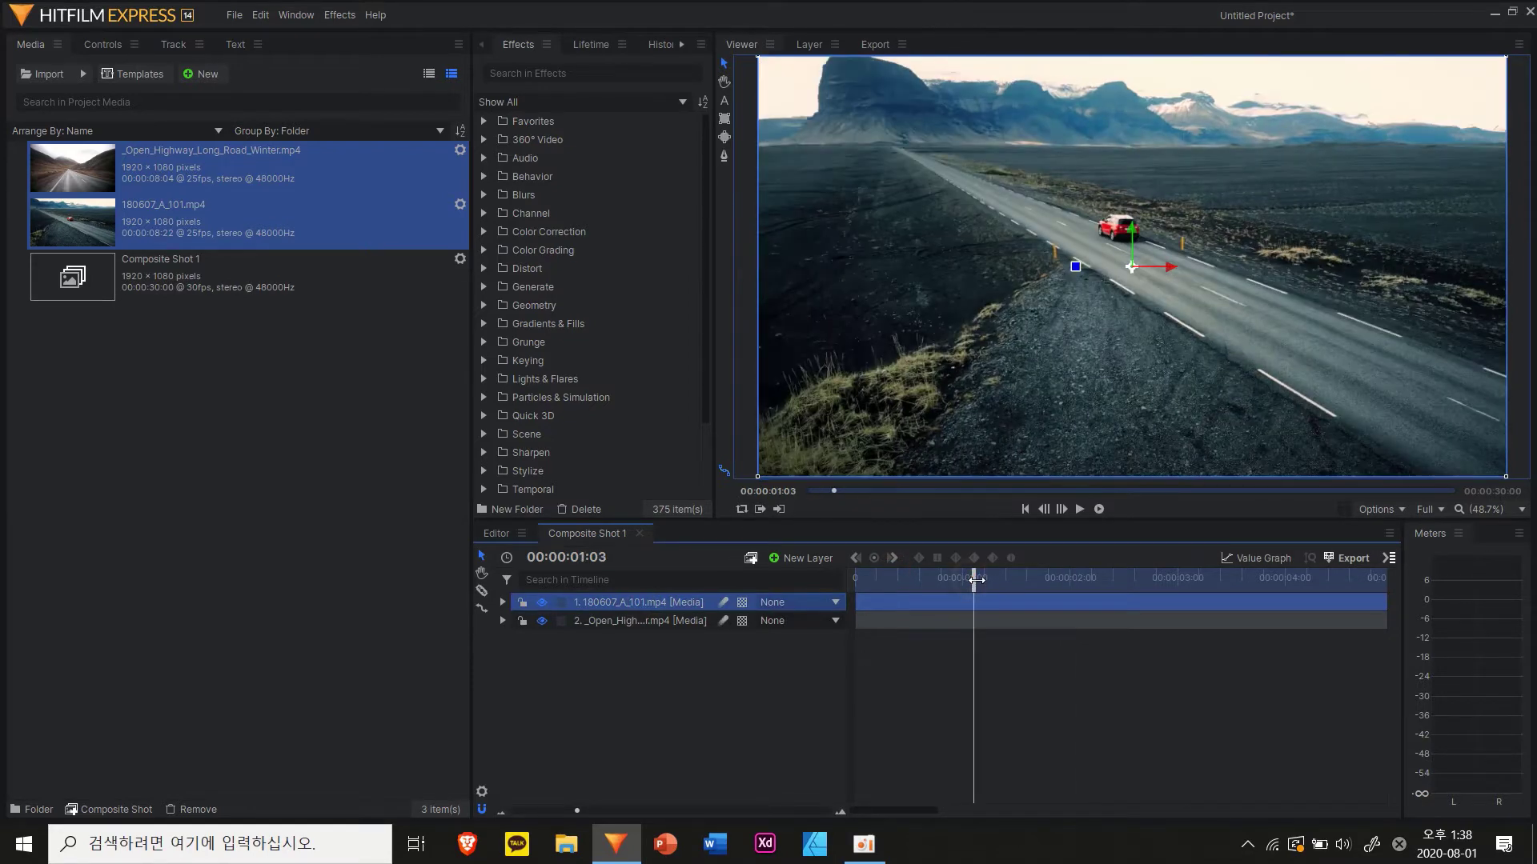
{"action": "key", "text": "Left"}
{"action": "key", "text": "Left"}
{"action": "key", "text": "Left"}
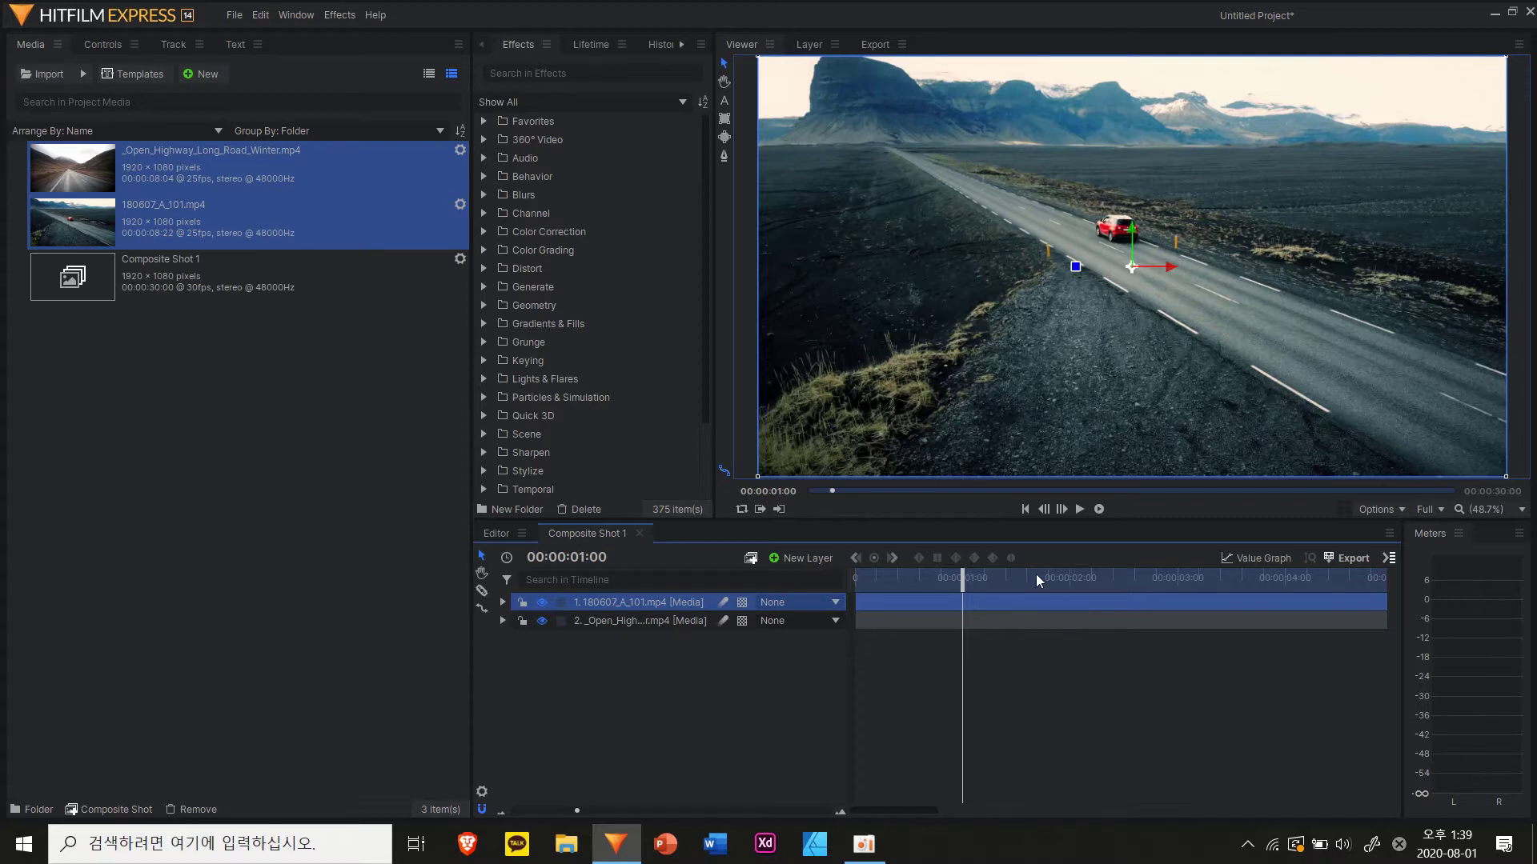
Cut the 180607_A_101.mp4 layer at 00:00:02:00 and delete the part after the cut.
{"action": "left_click", "coordinate": [1058, 575]}
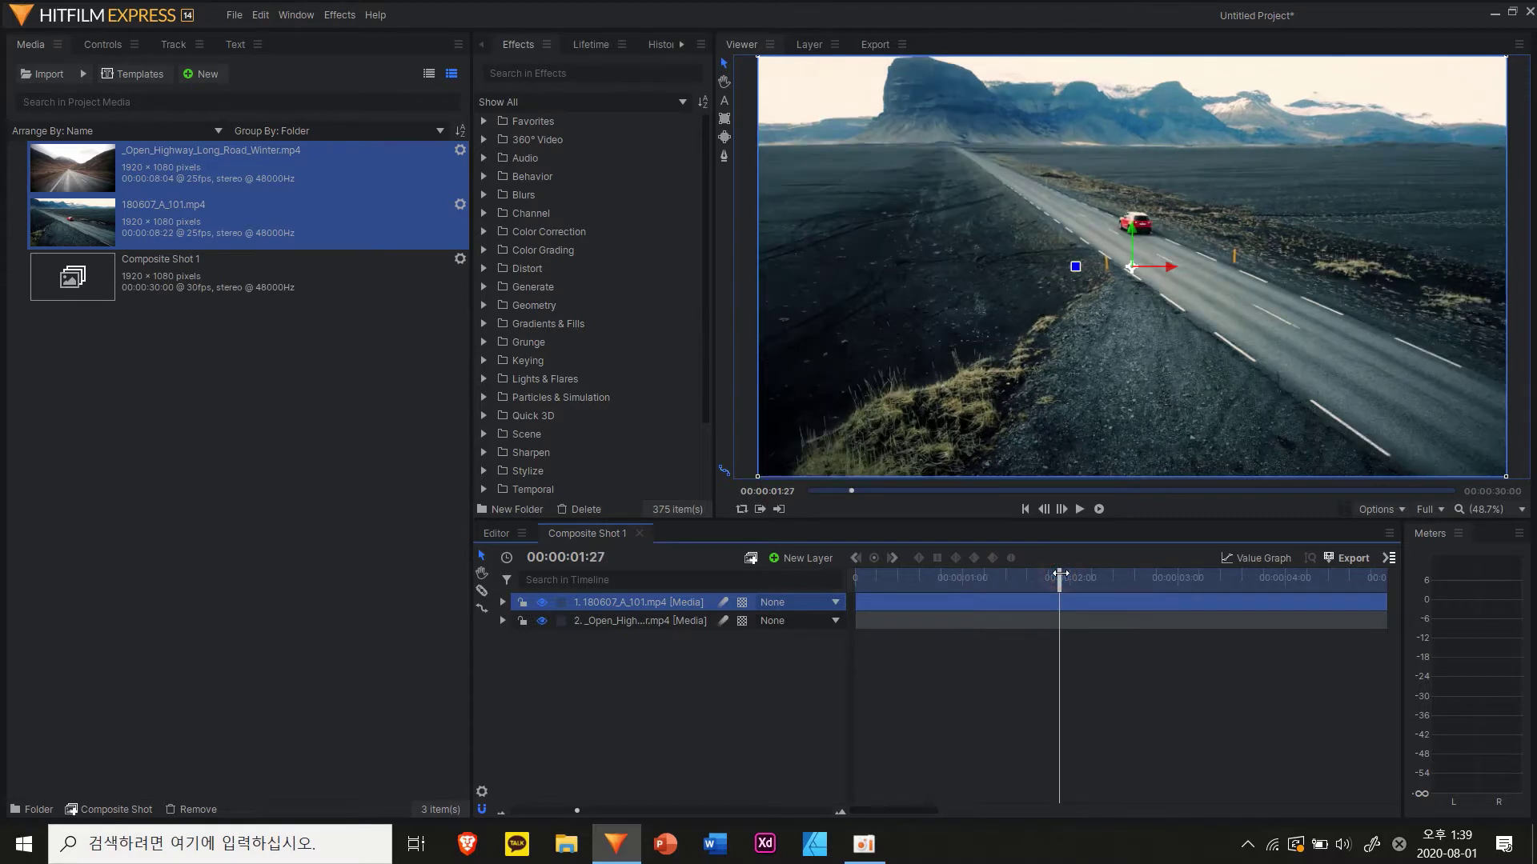
{"action": "key", "text": "Right"}
{"action": "key", "text": "Right"}
{"action": "key", "text": "Right"}
{"action": "key", "text": "c"}
{"action": "left_click", "coordinate": [1075, 604]}
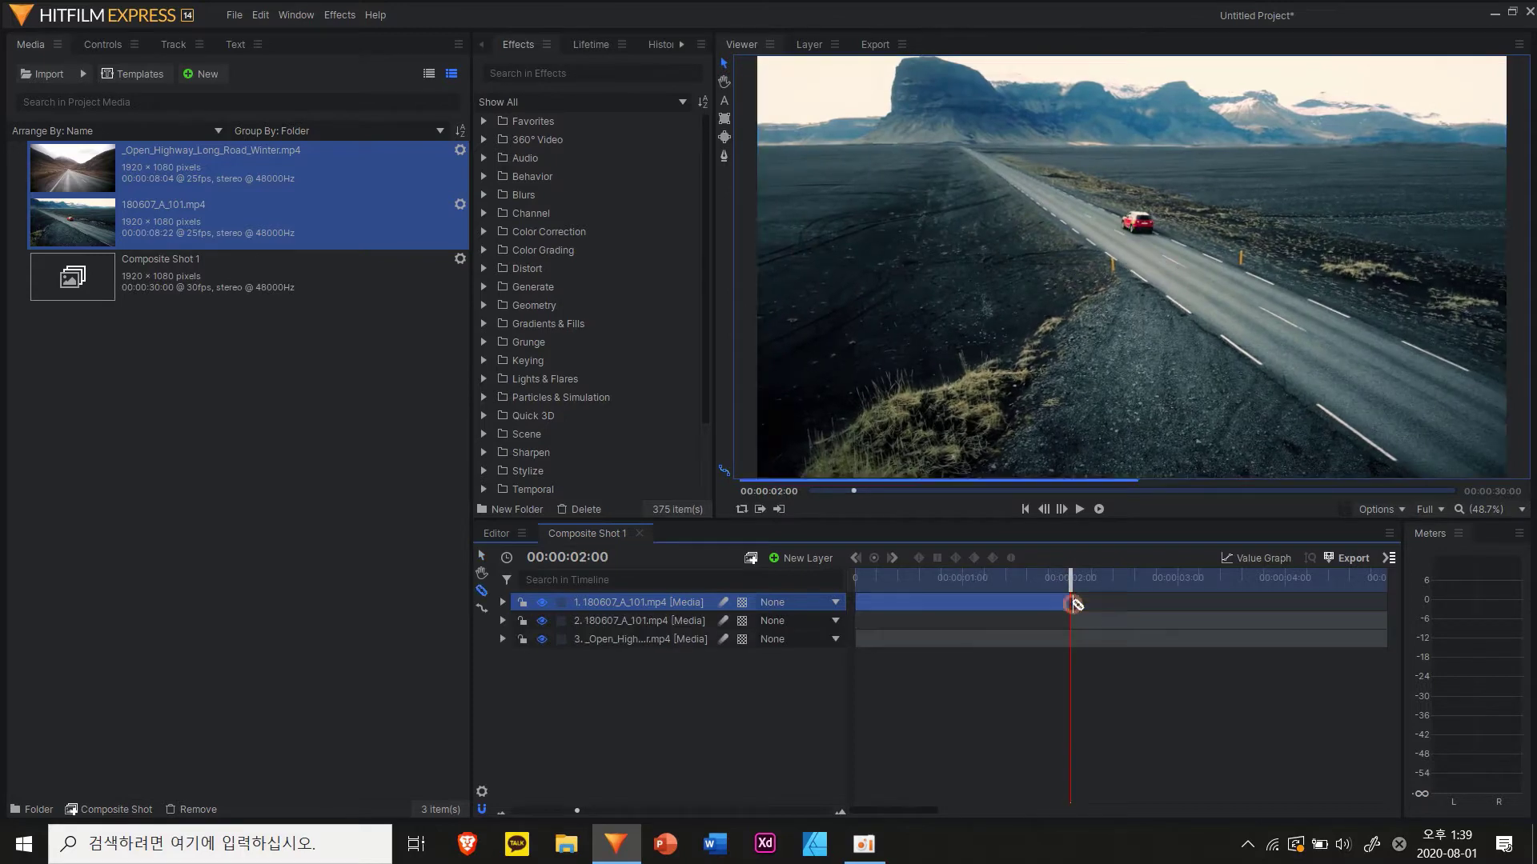
{"action": "key", "text": "v"}
{"action": "left_click", "coordinate": [1104, 619]}
{"action": "key", "text": "Delete"}
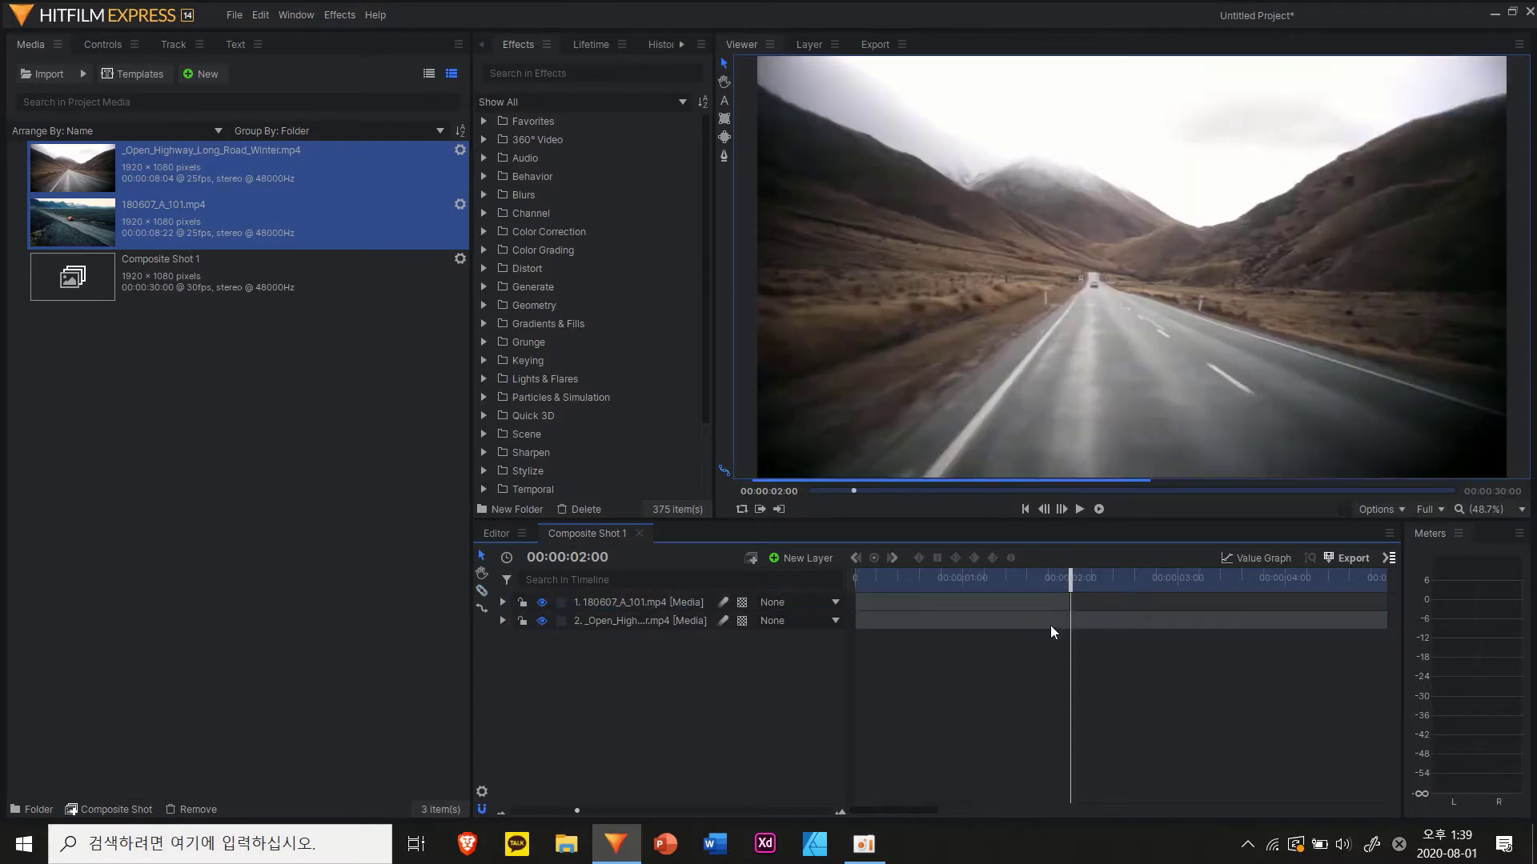
Shift the _Open_Highway_Long_Road_Winter.mp4 layer so it starts at 00:00:01:00, overlapping the end of the upper clip.
{"action": "left_click", "coordinate": [964, 578]}
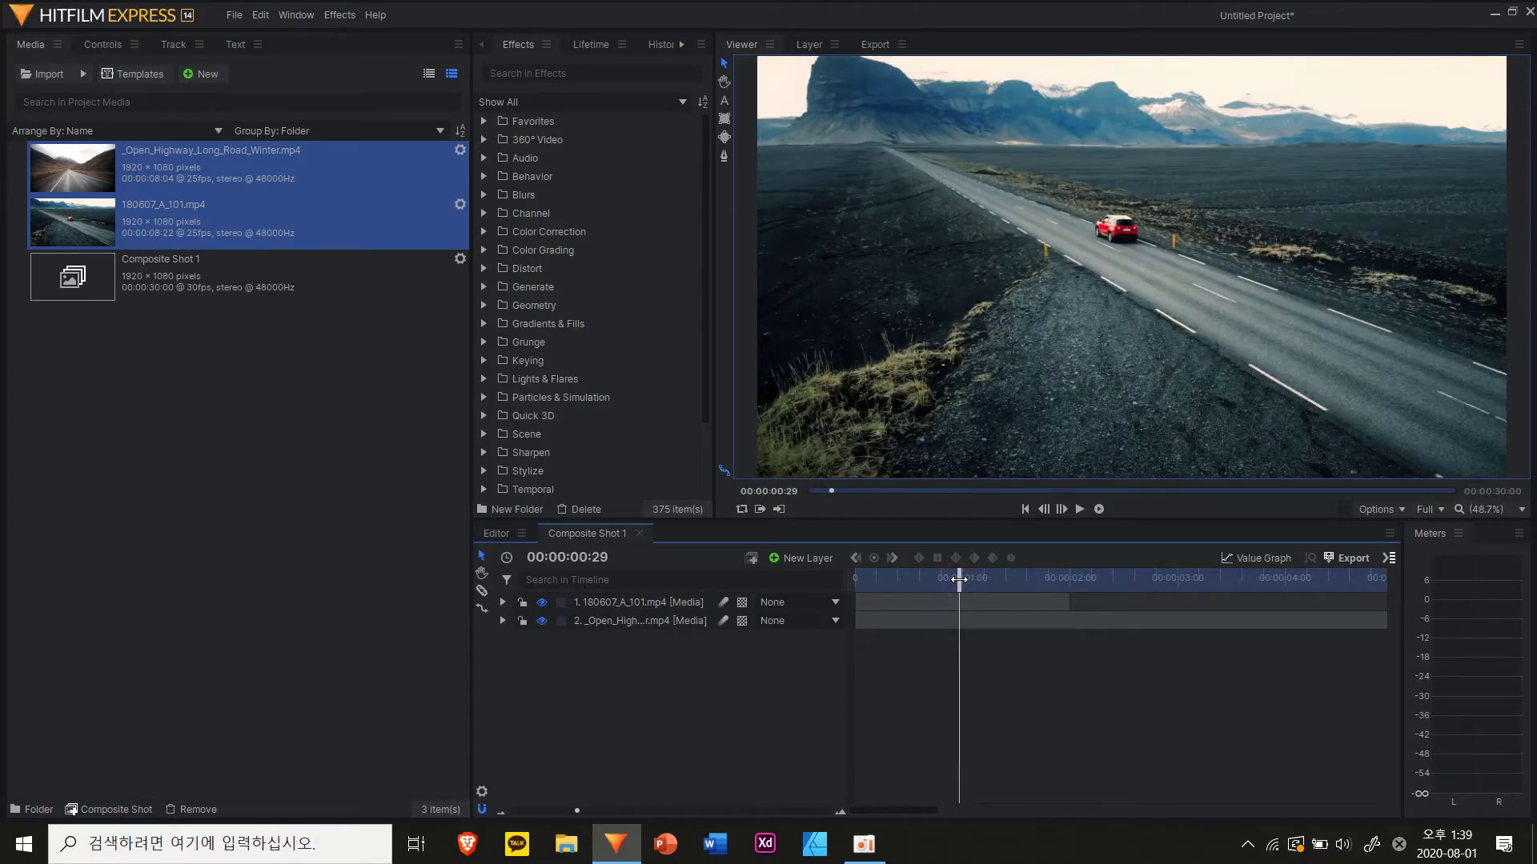
{"action": "left_click", "coordinate": [904, 623]}
{"action": "left_click_drag", "start_coordinate": [899, 624], "coordinate": [1007, 628]}
{"action": "left_click", "coordinate": [1024, 646]}
{"action": "scroll", "coordinate": [1025, 645], "scroll_direction": "up", "scroll_amount": 3}
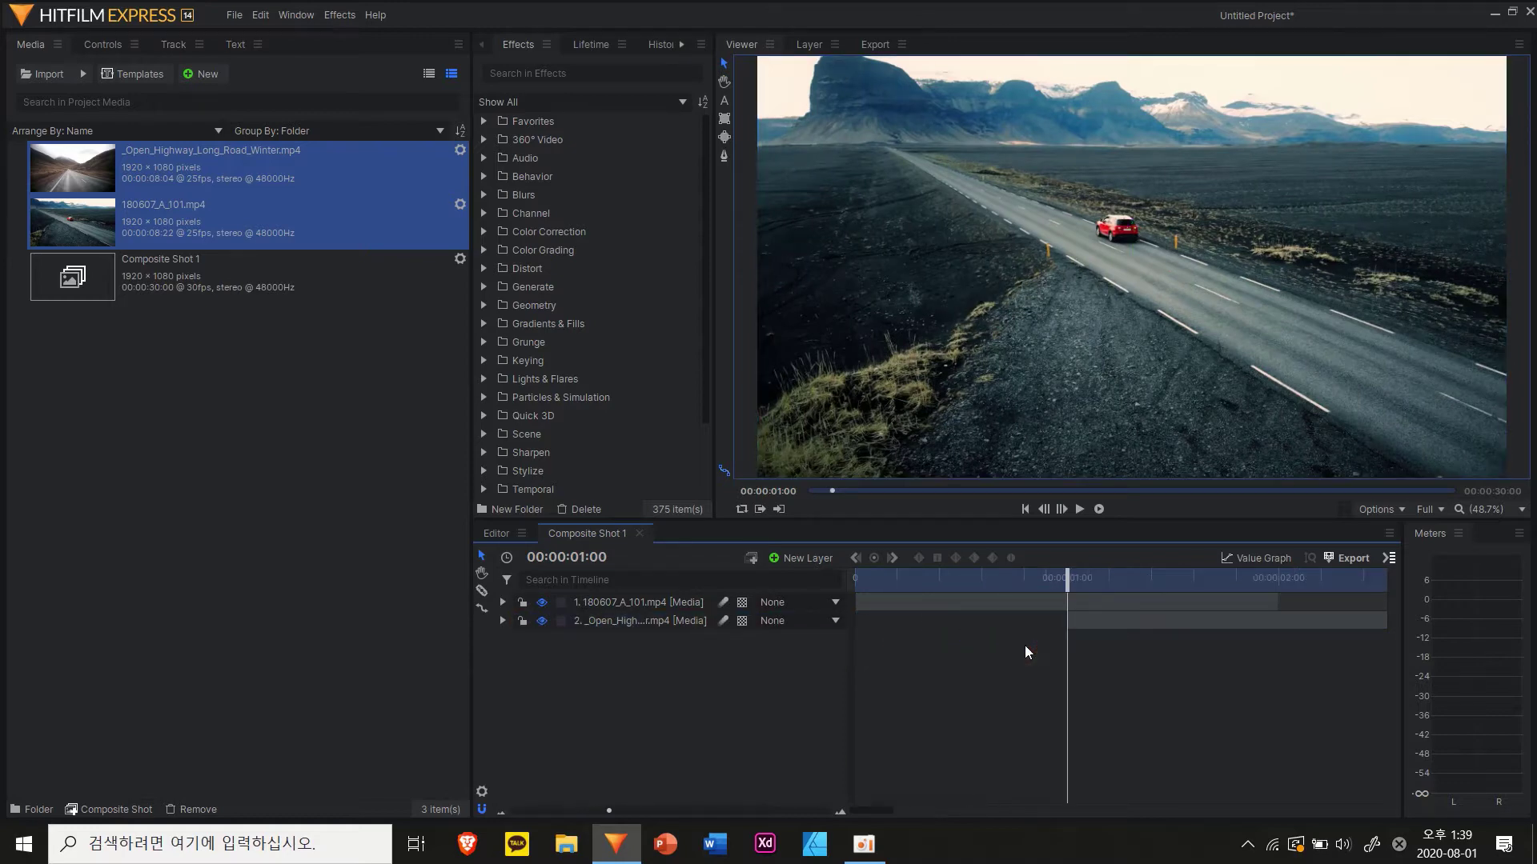
{"action": "scroll", "coordinate": [1025, 645], "scroll_direction": "down", "scroll_amount": 2}
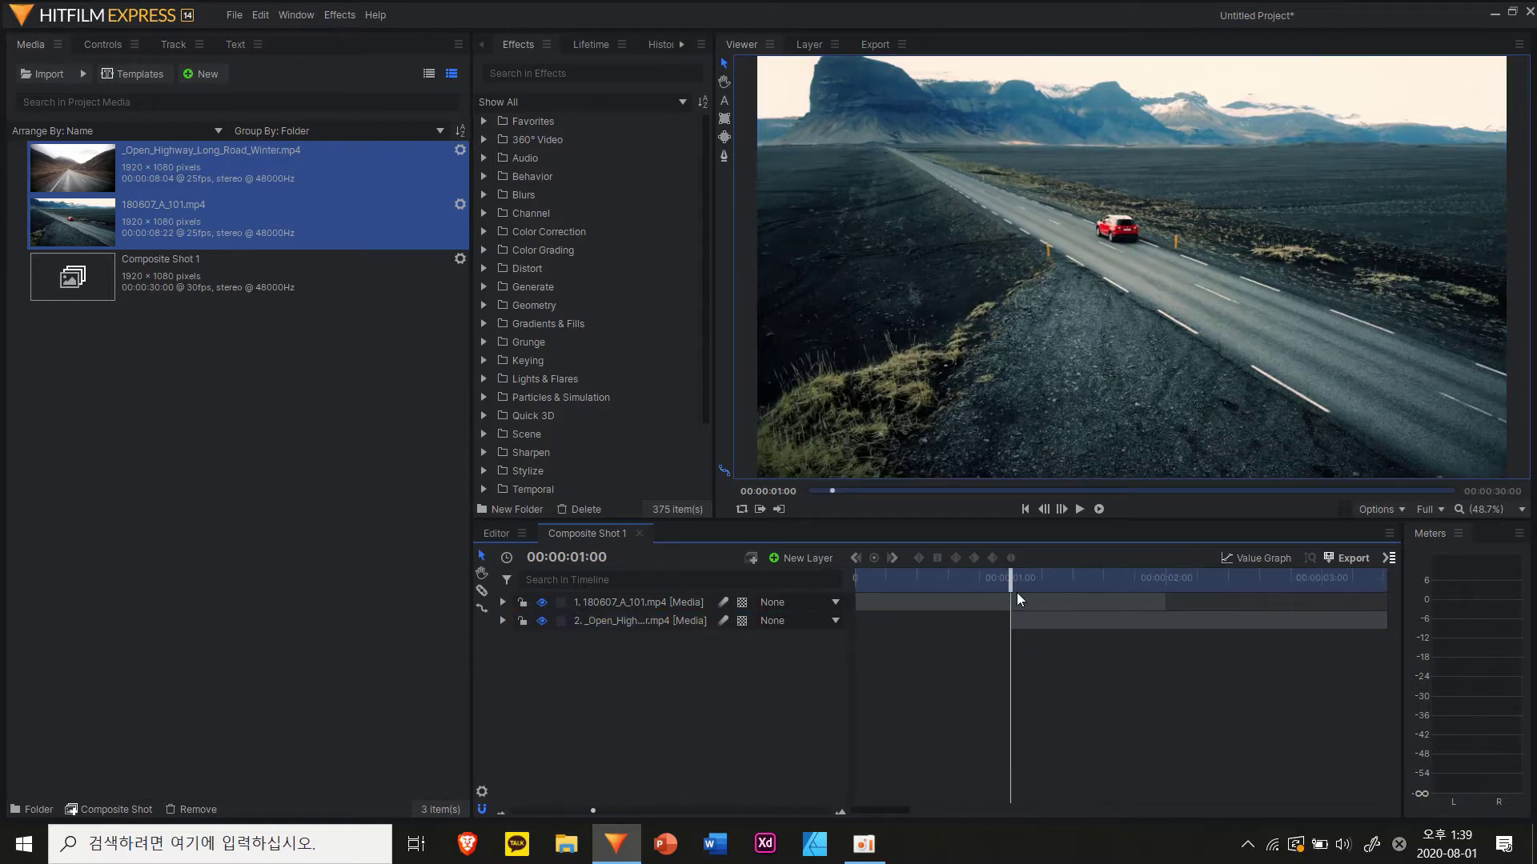
{"action": "mouse_move", "coordinate": [1012, 580]}
{"action": "left_mouse_down"}
{"action": "mouse_move", "coordinate": [1170, 591]}
{"action": "mouse_move", "coordinate": [1013, 599]}
{"action": "left_mouse_up"}
Add an Opacity keyframe of 100% at 00:00:01:00 to the 180607_A_101.mp4 layer.
{"action": "left_click", "coordinate": [680, 604]}
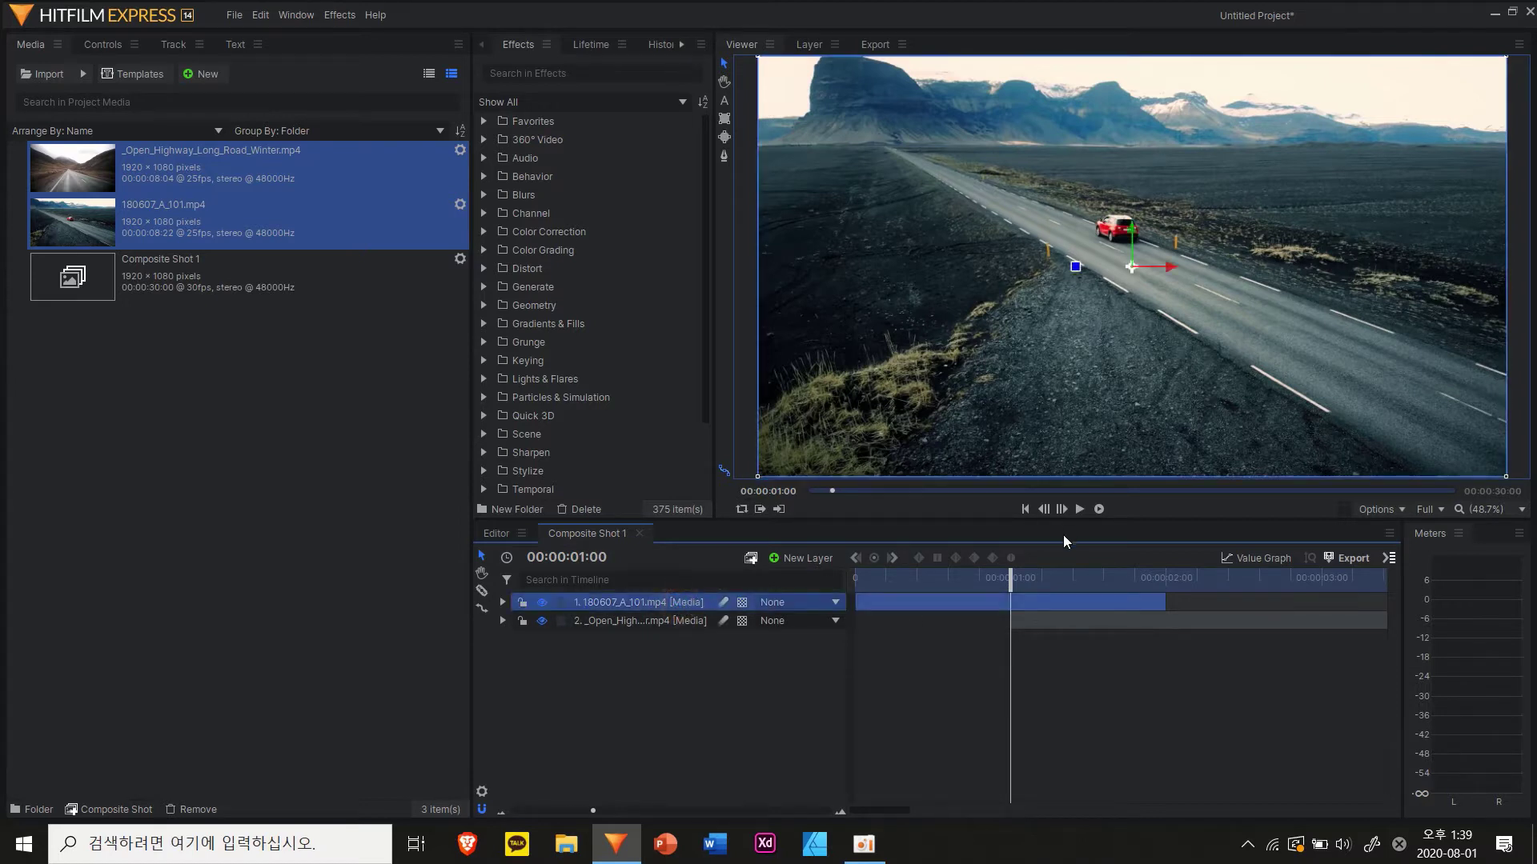
{"action": "left_click", "coordinate": [503, 602]}
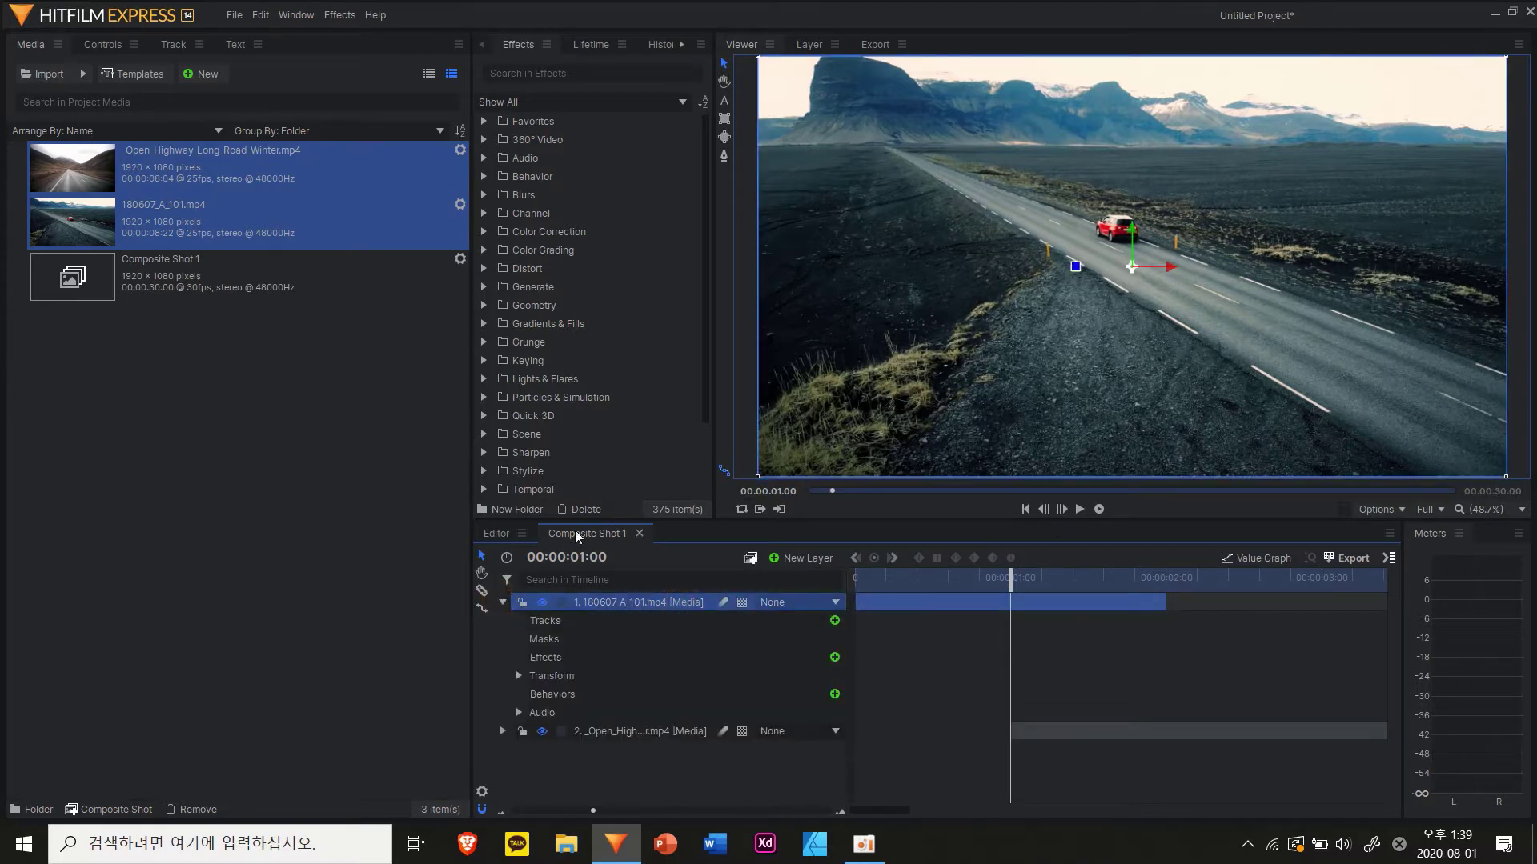
{"action": "left_click", "coordinate": [519, 676]}
{"action": "scroll", "coordinate": [520, 676], "scroll_direction": "down", "scroll_amount": 1}
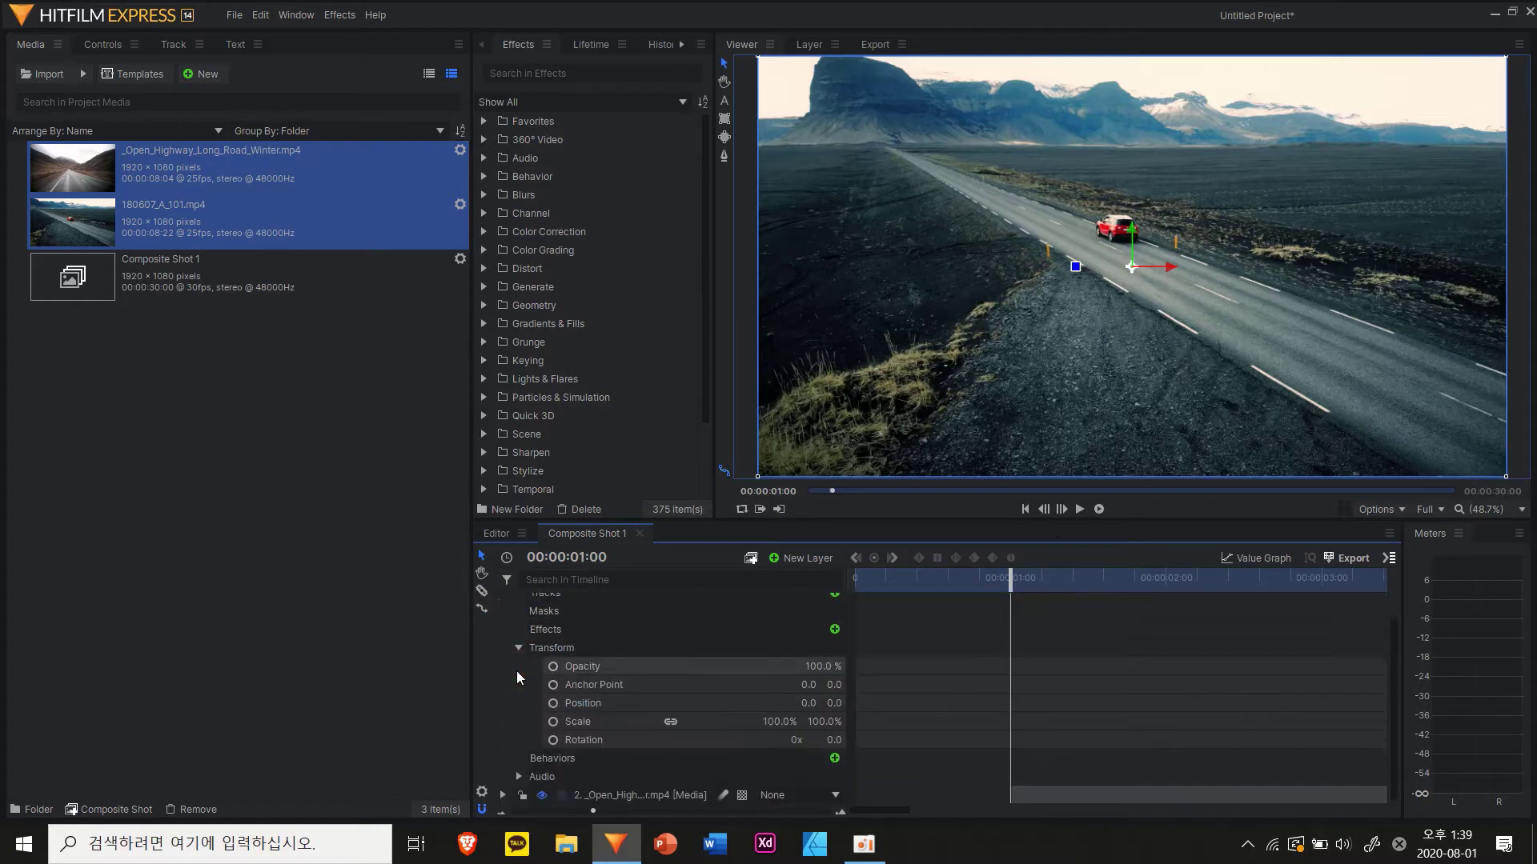
{"action": "left_click", "coordinate": [554, 666]}
{"action": "scroll", "coordinate": [1106, 635], "scroll_direction": "up", "scroll_amount": 1}
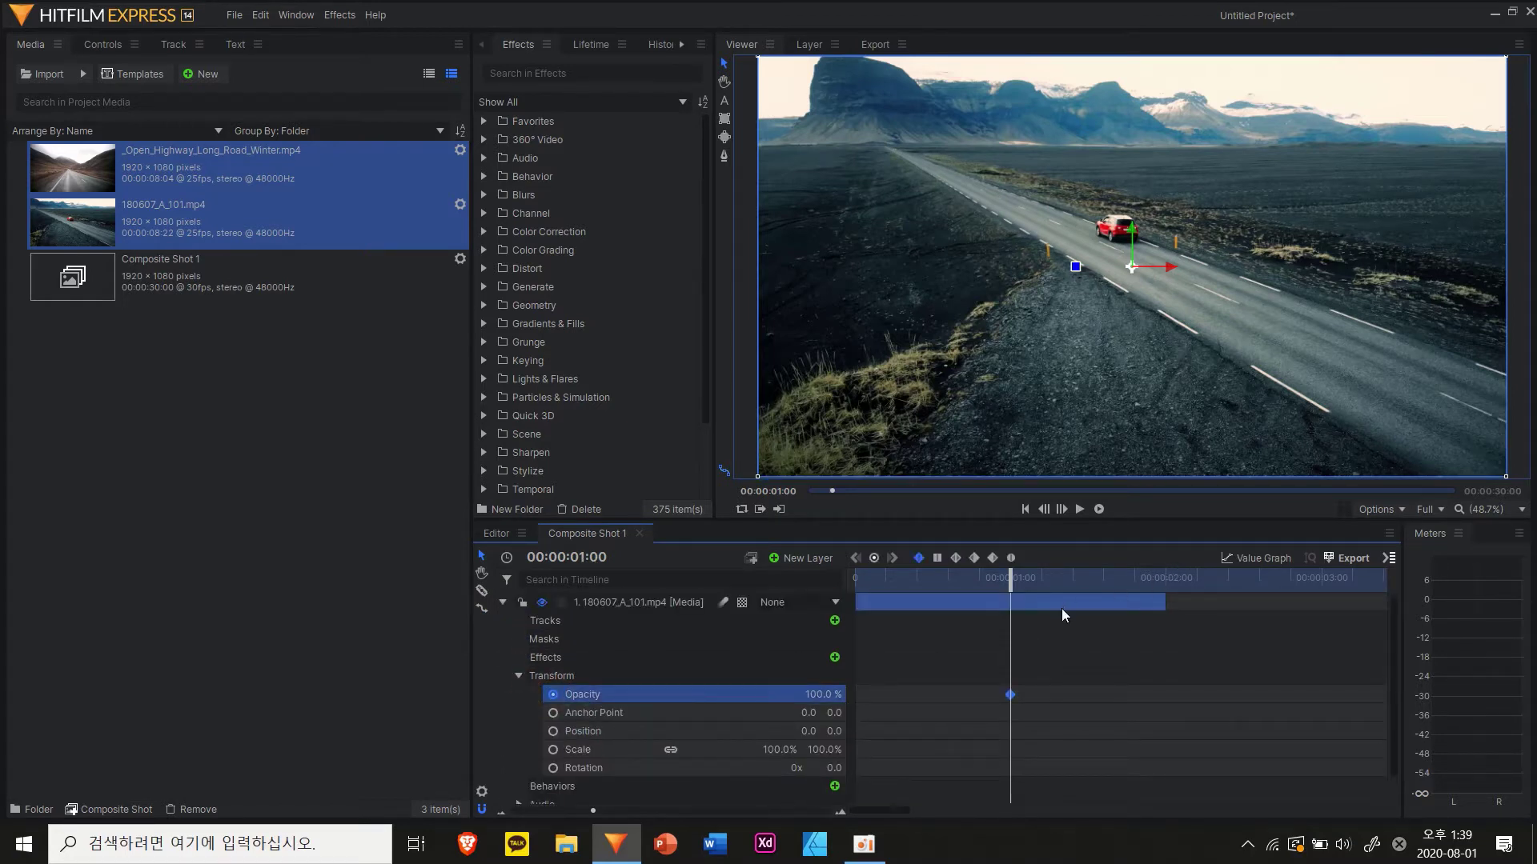
Keyframe the 180607_A_101.mp4 layer's Opacity at 0% at 00:00:02:00.
{"action": "left_click", "coordinate": [1163, 574]}
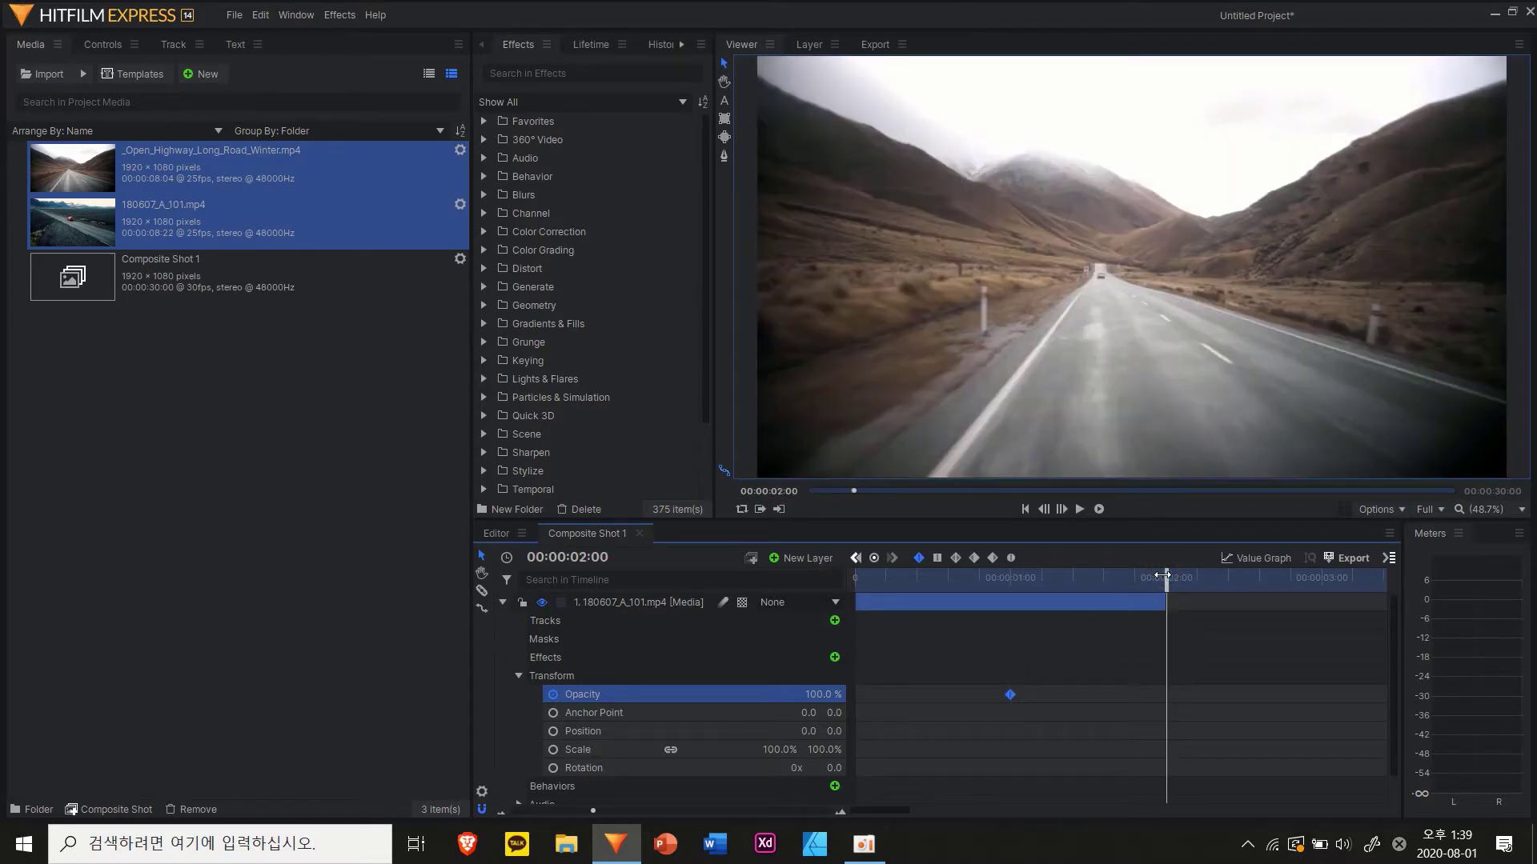
{"action": "left_click_drag", "start_coordinate": [808, 695], "coordinate": [753, 694]}
{"action": "left_click", "coordinate": [702, 682]}
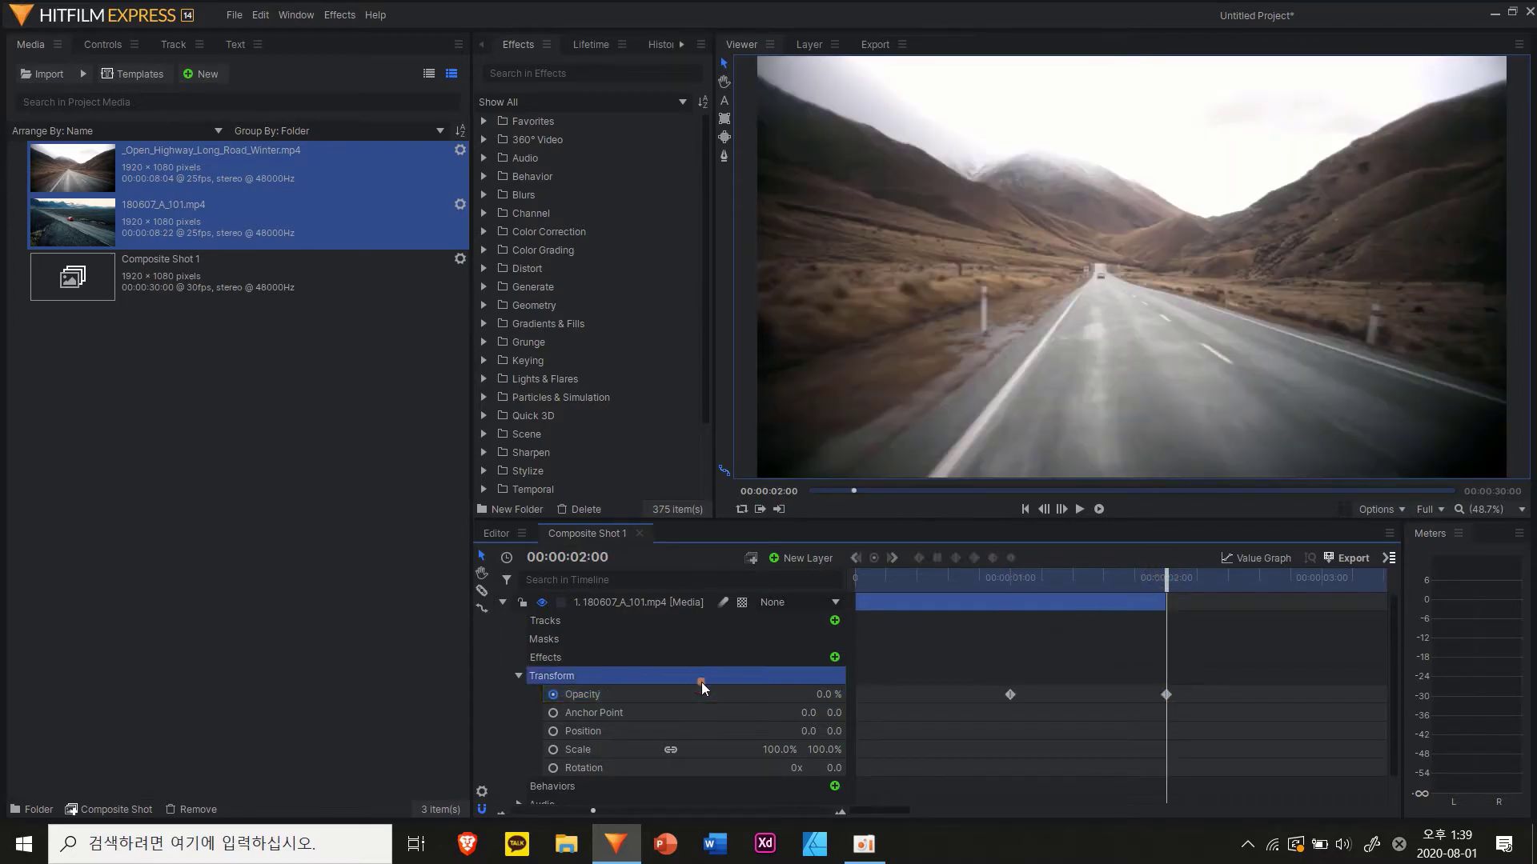
{"action": "left_click", "coordinate": [729, 692]}
Scrub through the overlap from 00:00:01:00 to 00:00:02:00 to check the dissolve between the two road clips.
{"action": "left_click", "coordinate": [1002, 575]}
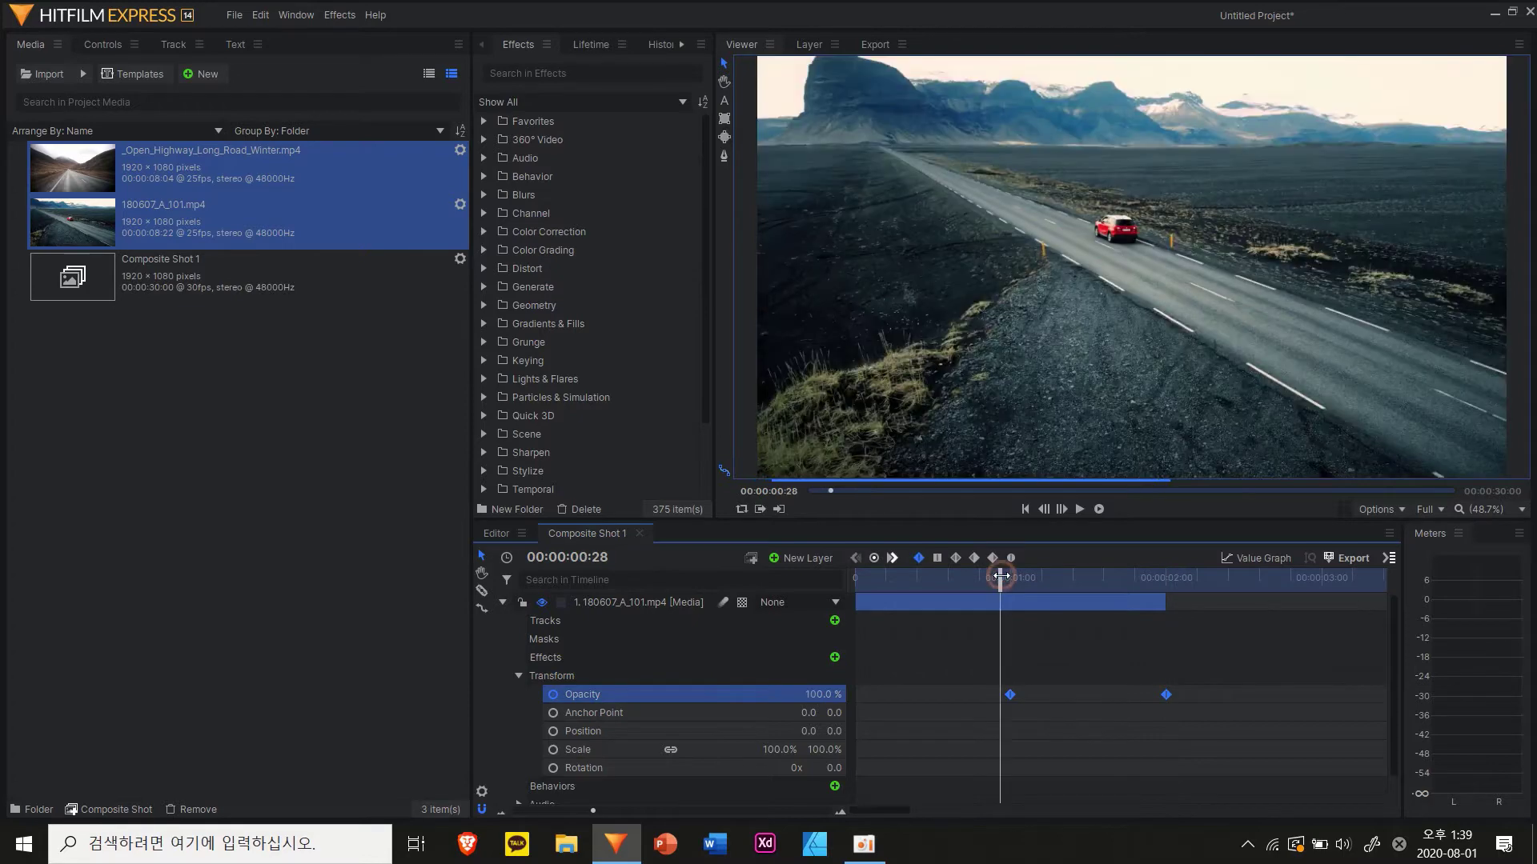
{"action": "mouse_move", "coordinate": [1001, 575]}
{"action": "left_mouse_down"}
{"action": "mouse_move", "coordinate": [1172, 573]}
{"action": "mouse_move", "coordinate": [1001, 573]}
{"action": "left_mouse_up"}
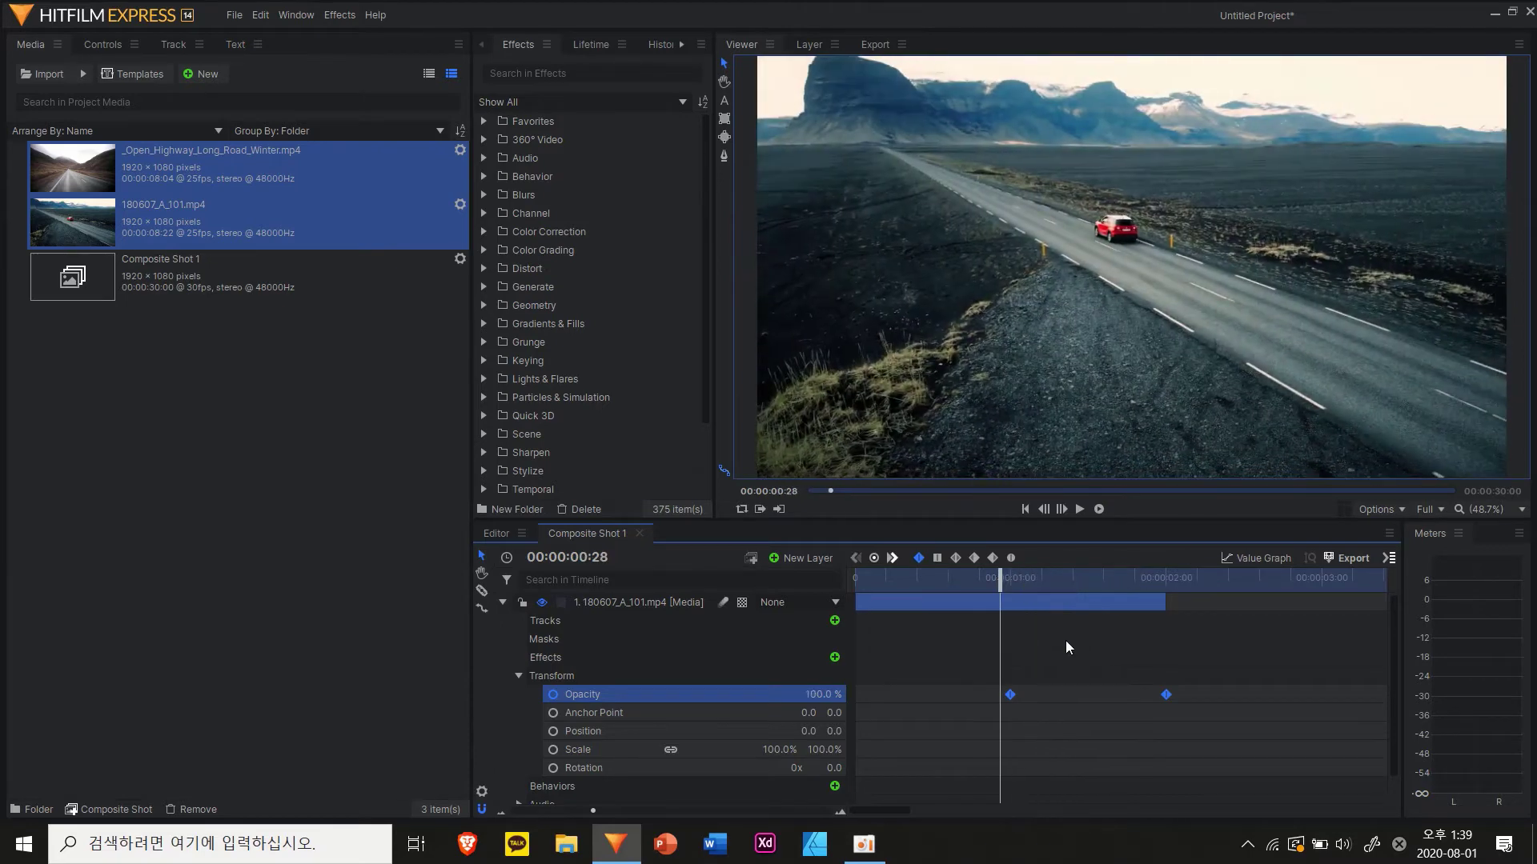
{"action": "scroll", "coordinate": [1122, 677], "scroll_direction": "down", "scroll_amount": 1}
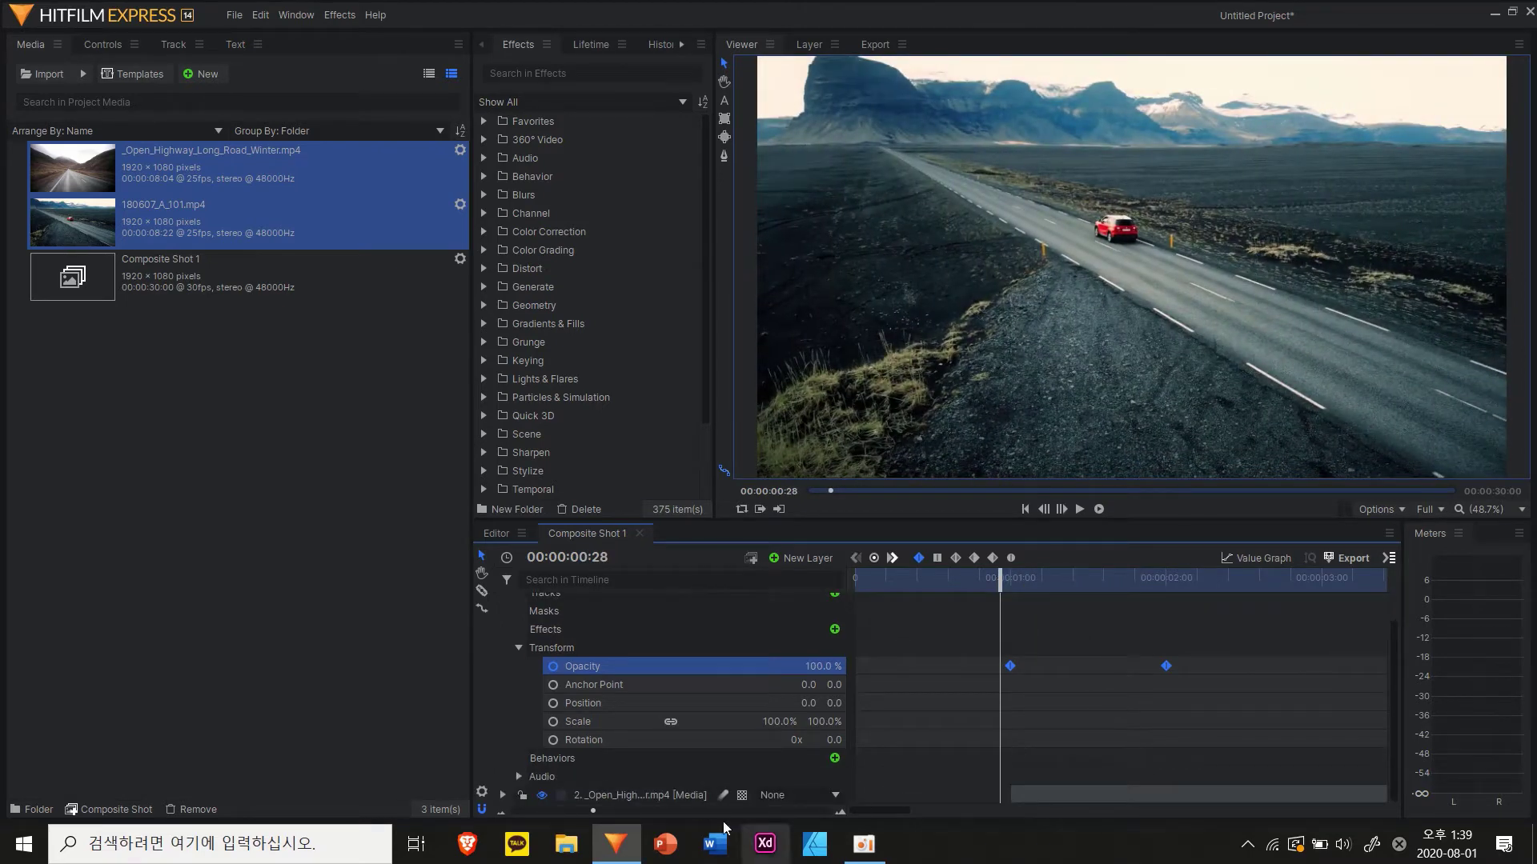
{"action": "left_click", "coordinate": [671, 795]}
{"action": "scroll", "coordinate": [1156, 703], "scroll_direction": "up", "scroll_amount": 1}
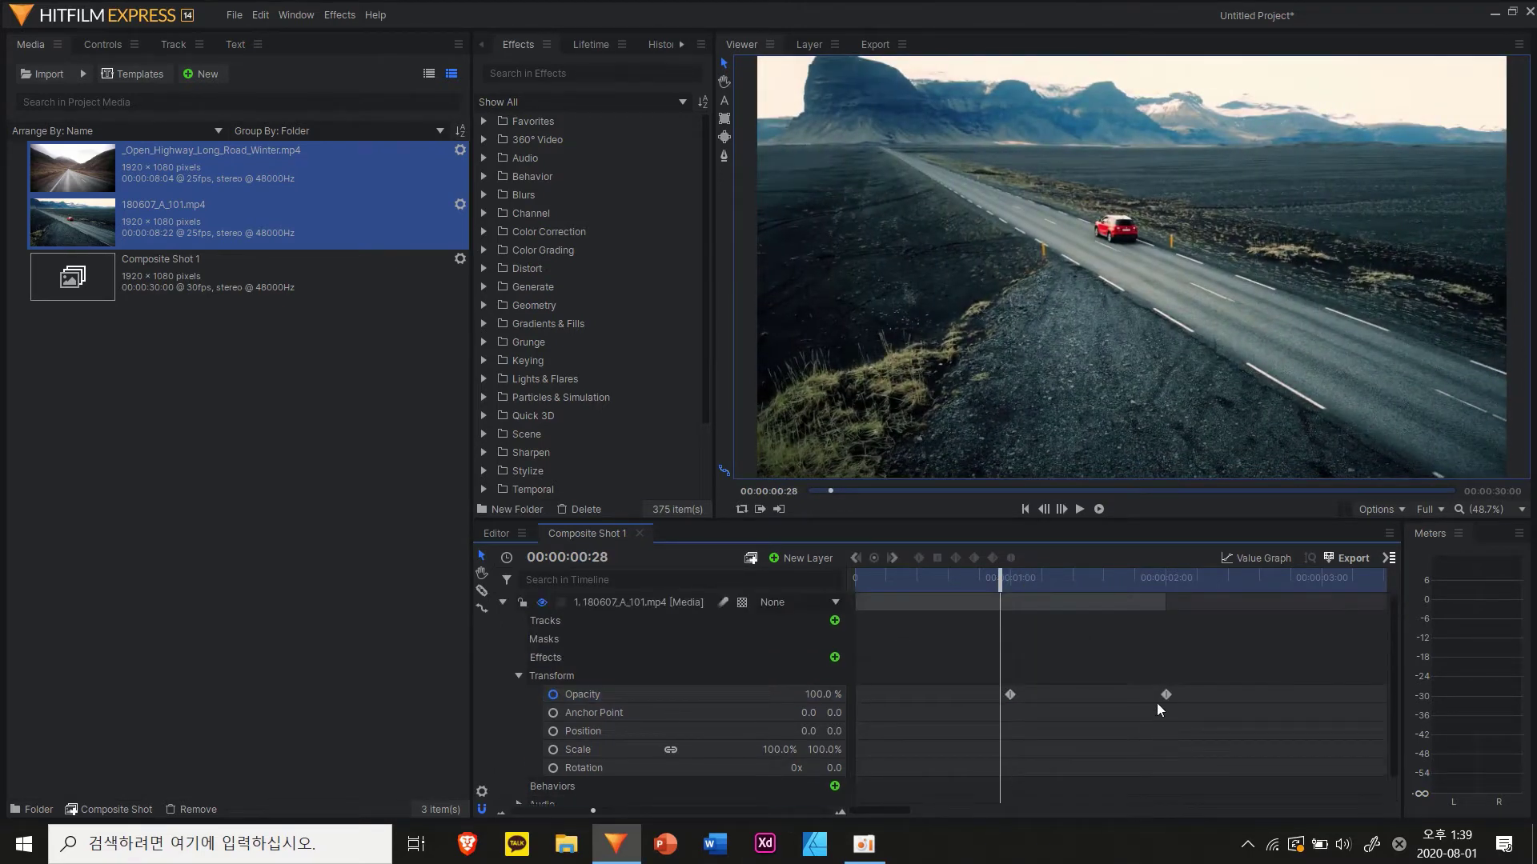
{"action": "left_click_drag", "start_coordinate": [1013, 573], "coordinate": [1169, 569]}
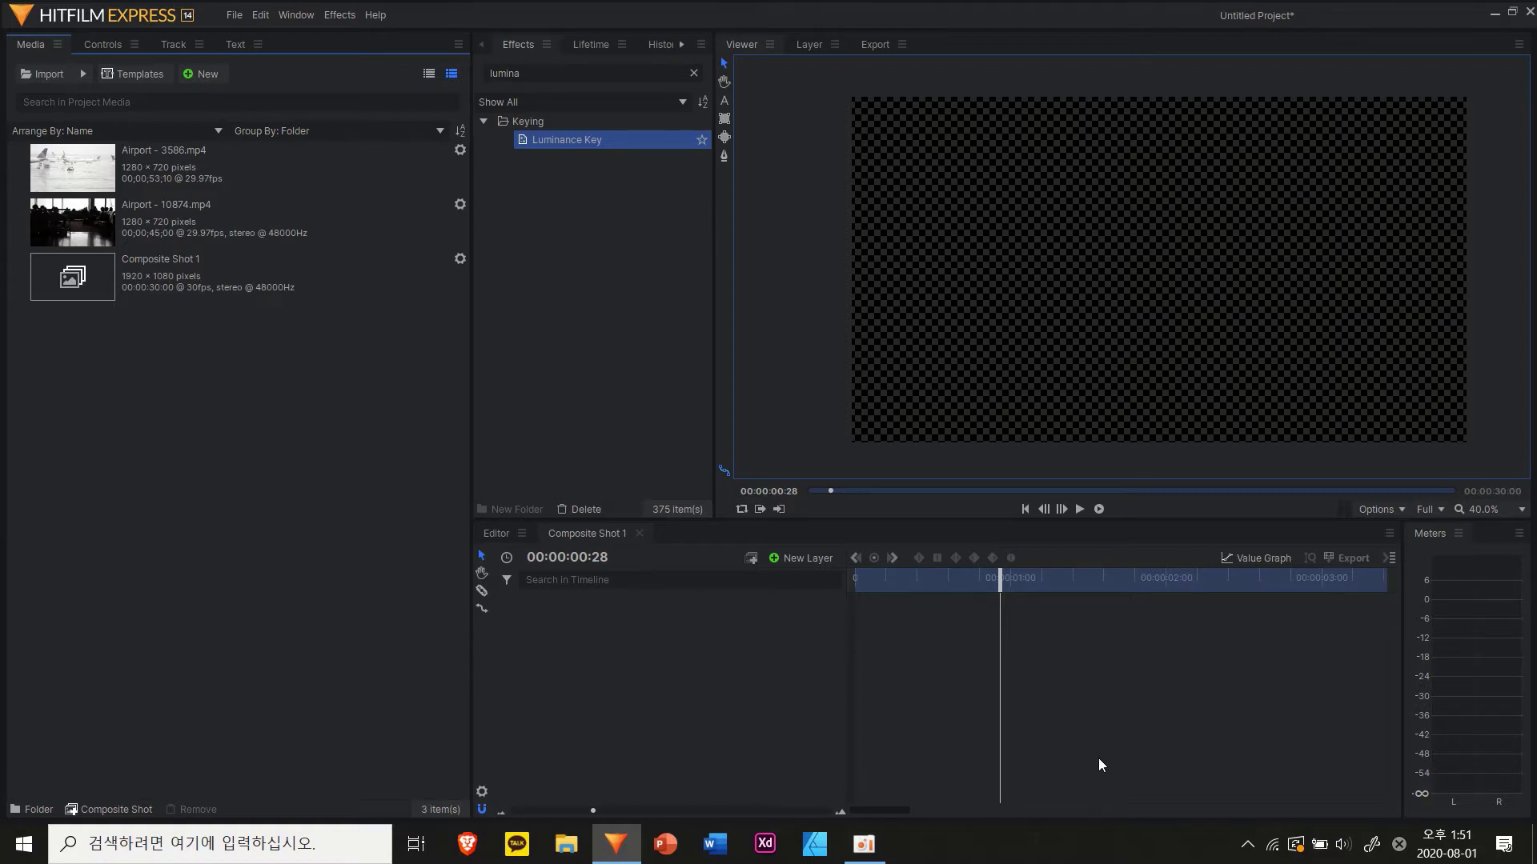
Add both Airport clips to the composite shot and set the Airport - 3586.mp4 layer's scale to 150%.
{"action": "left_click_drag", "start_coordinate": [229, 242], "coordinate": [950, 665]}
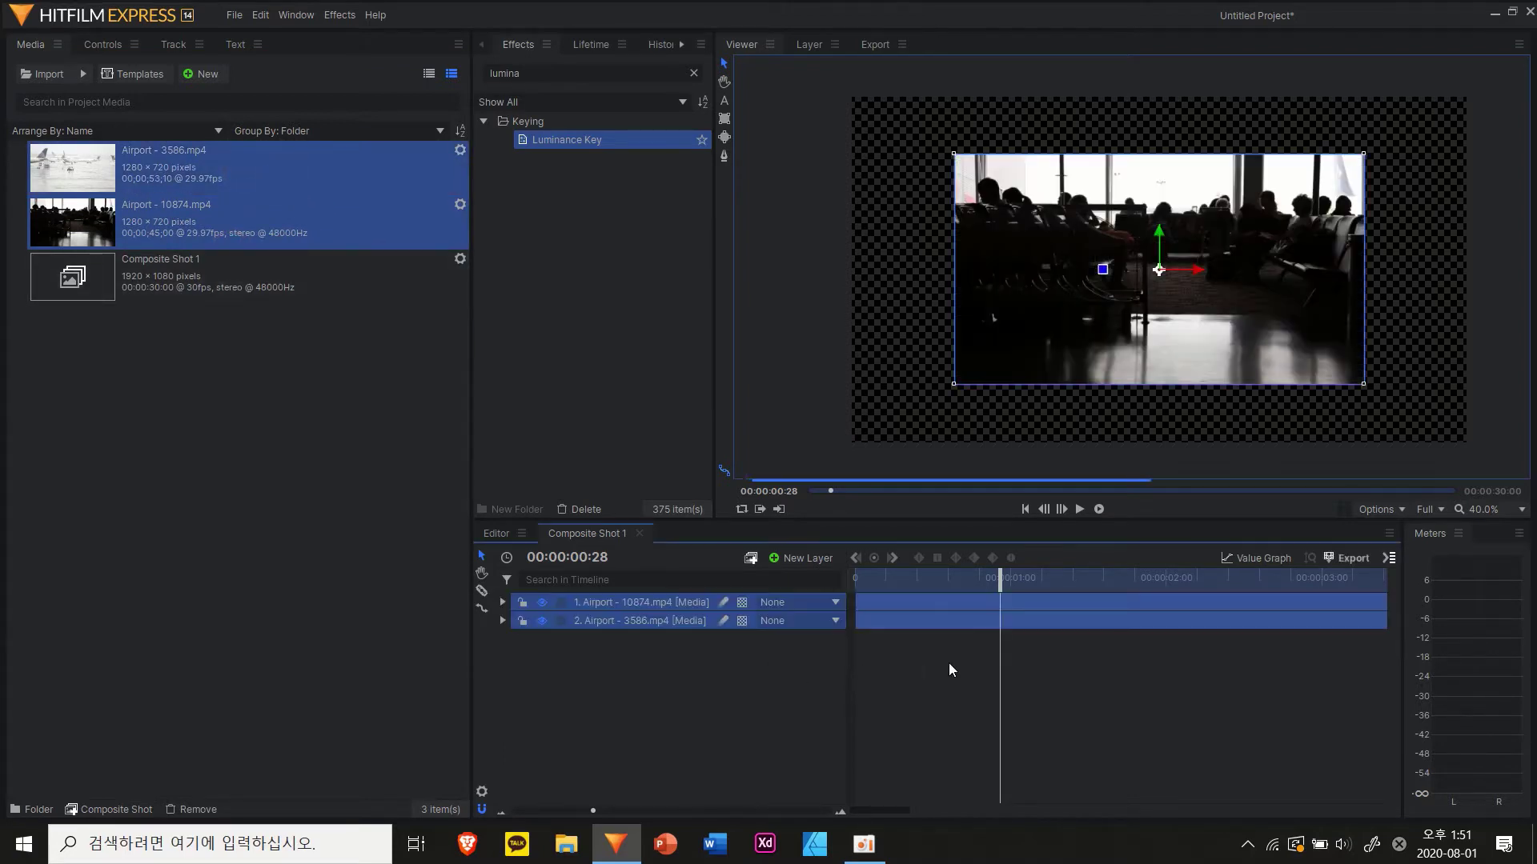
{"action": "left_click", "coordinate": [503, 621]}
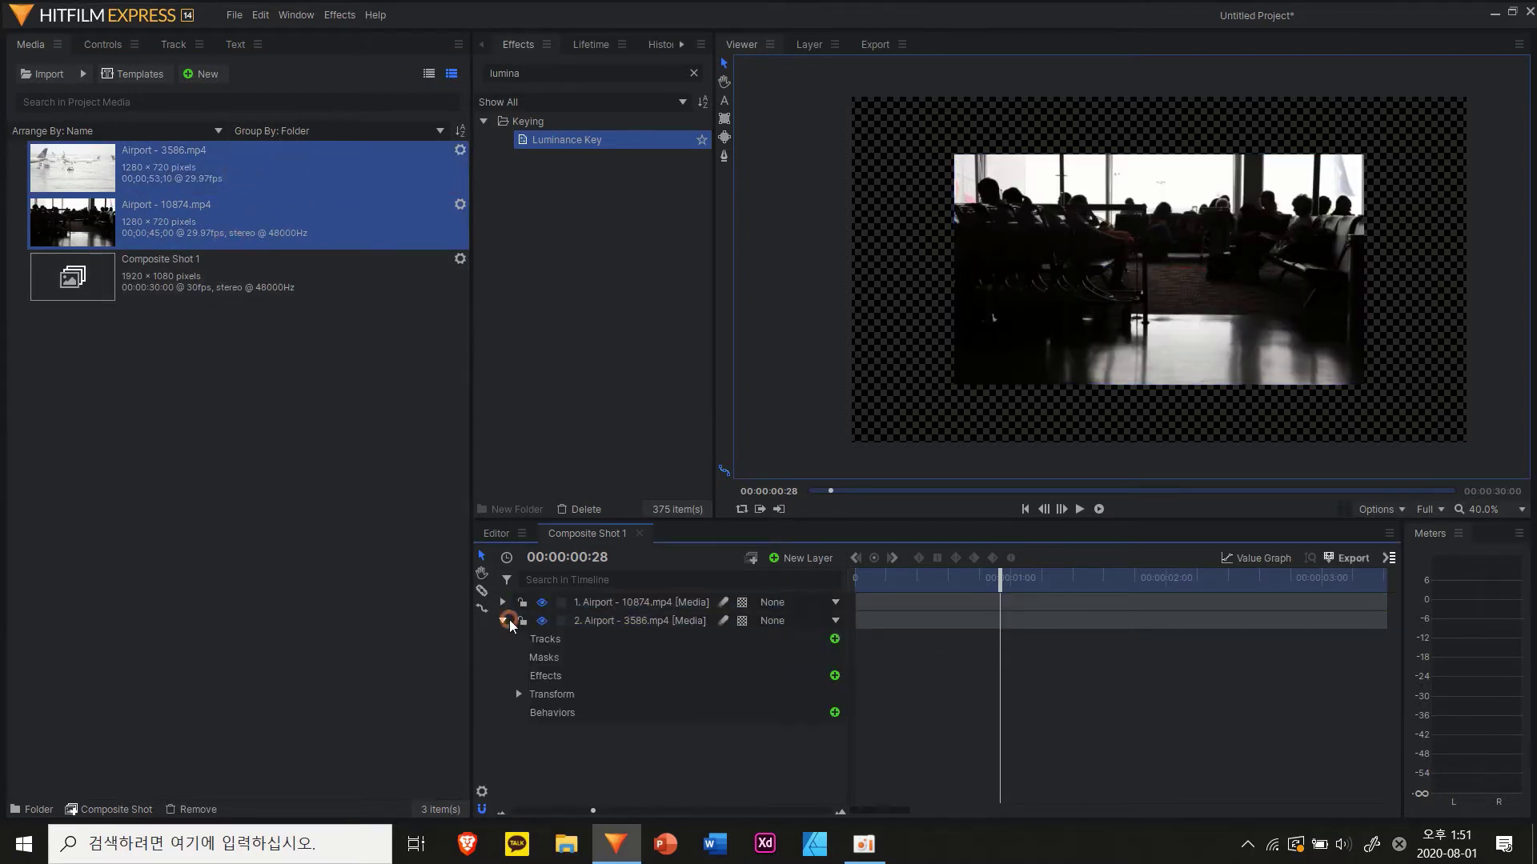
{"action": "left_click", "coordinate": [519, 694]}
{"action": "left_click", "coordinate": [813, 769]}
{"action": "type", "text": "1"}
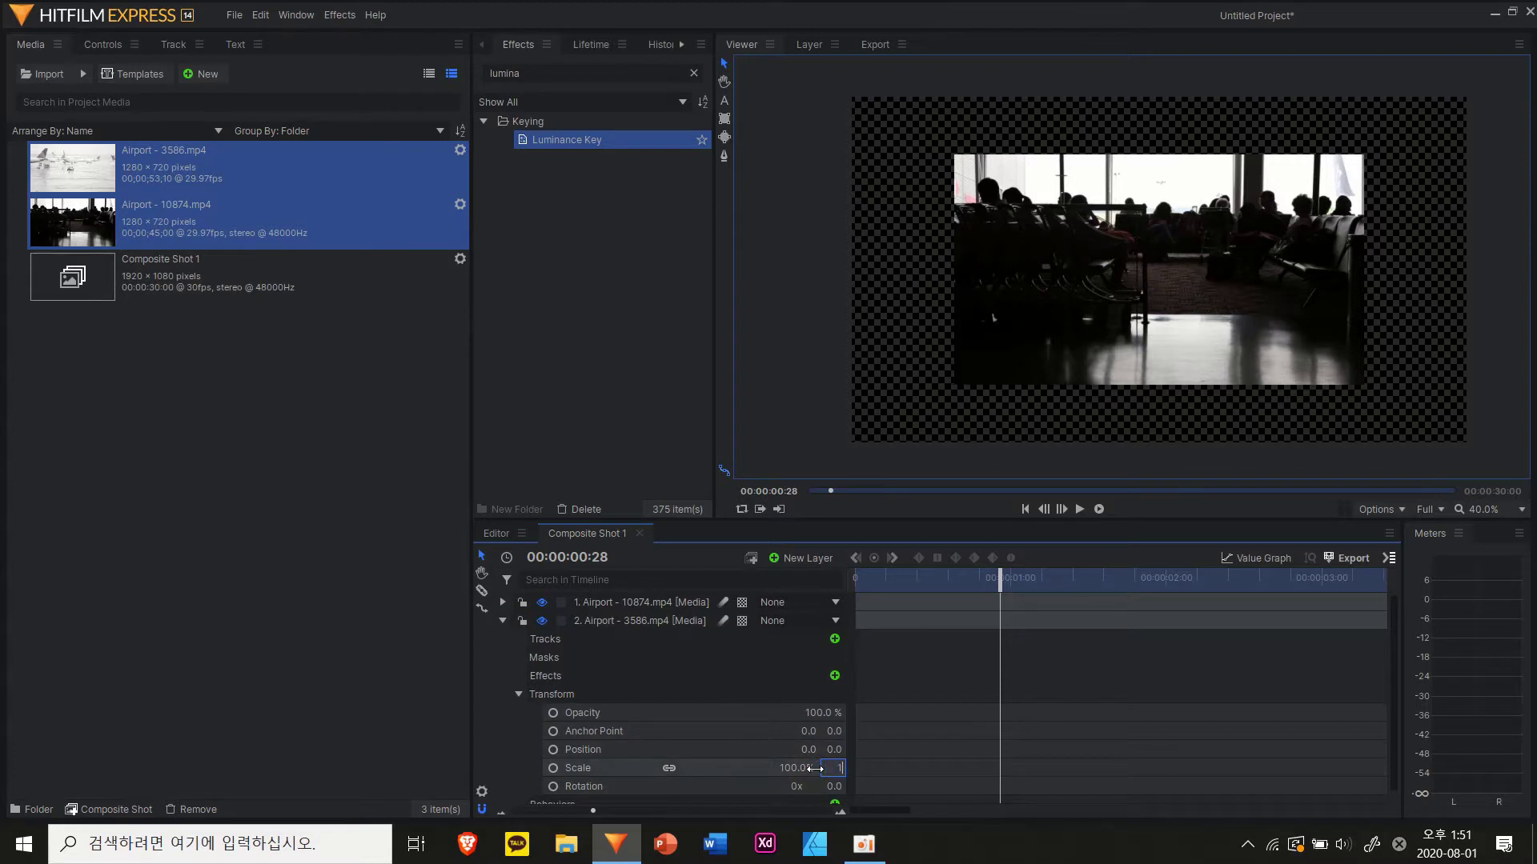
{"action": "type", "text": "50"}
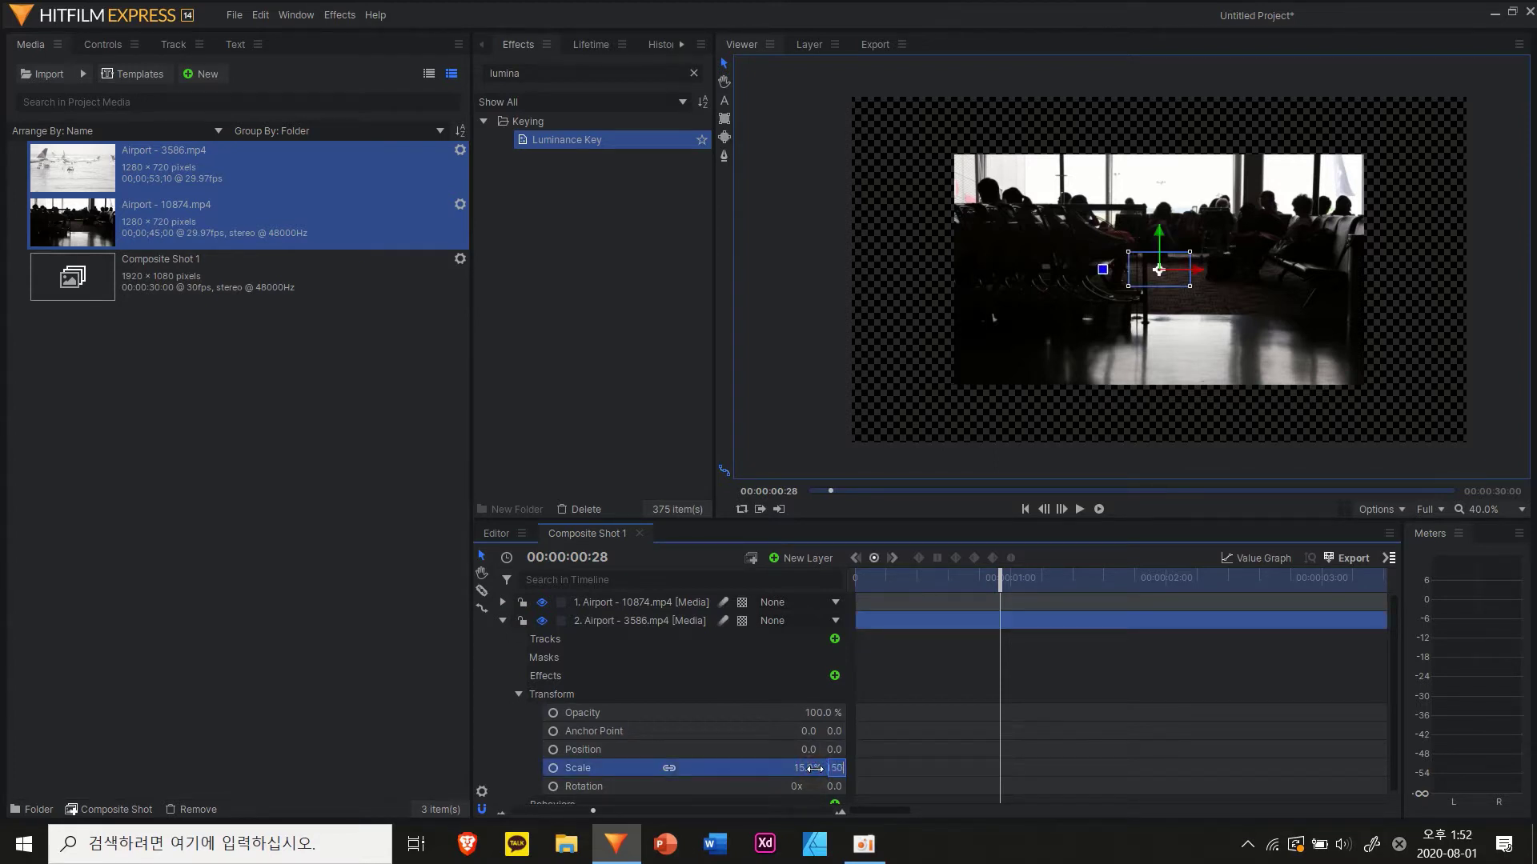
{"action": "key", "text": "Return"}
{"action": "left_click", "coordinate": [505, 620]}
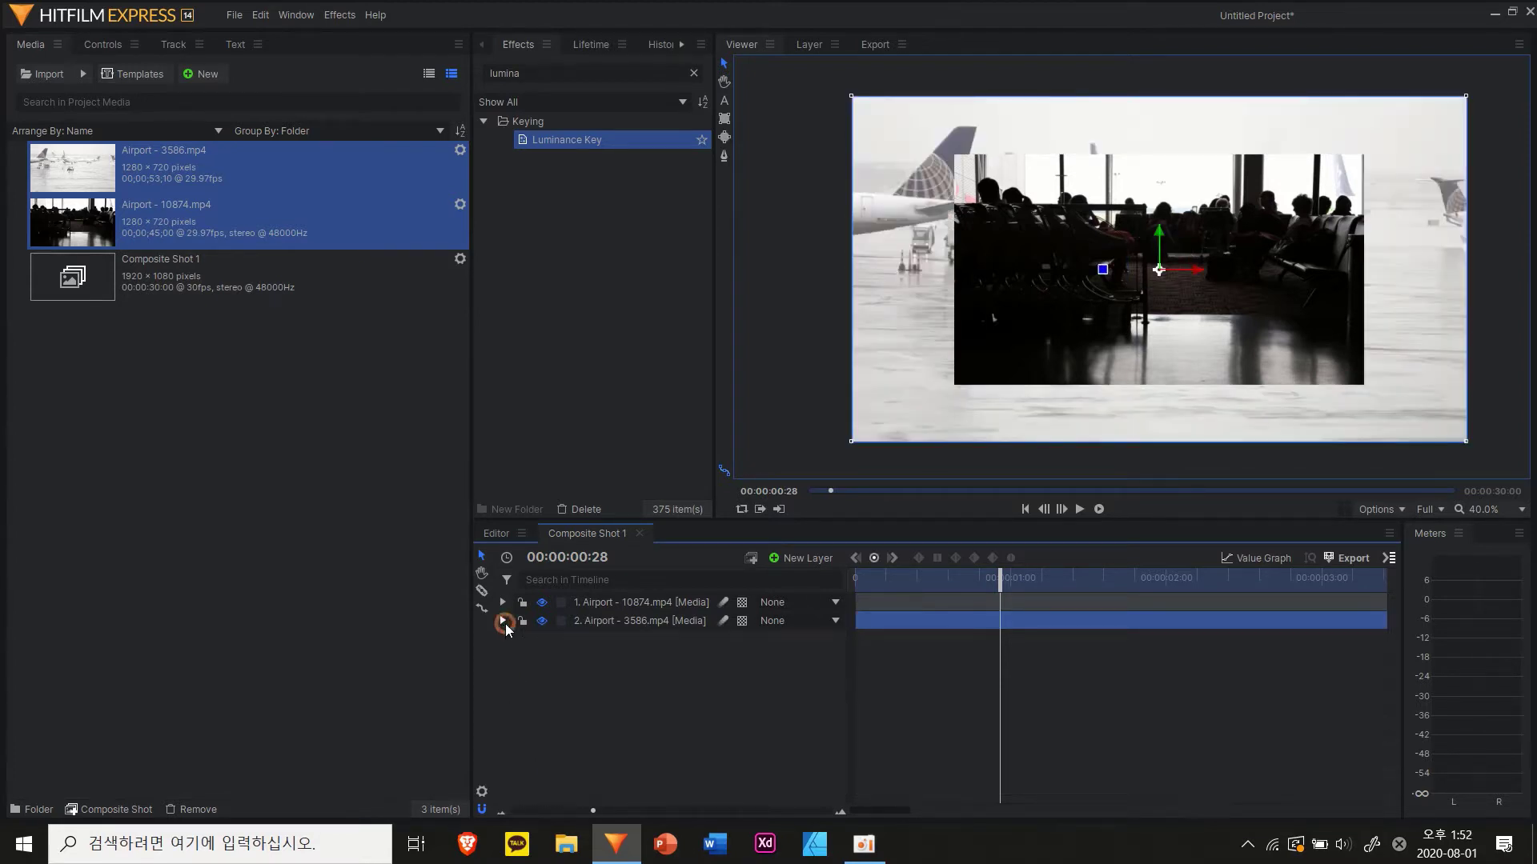
Set the Airport - 10874.mp4 layer's scale to 150% so it fills the frame.
{"action": "left_click", "coordinate": [501, 601]}
{"action": "left_click", "coordinate": [519, 676]}
{"action": "left_click", "coordinate": [831, 750]}
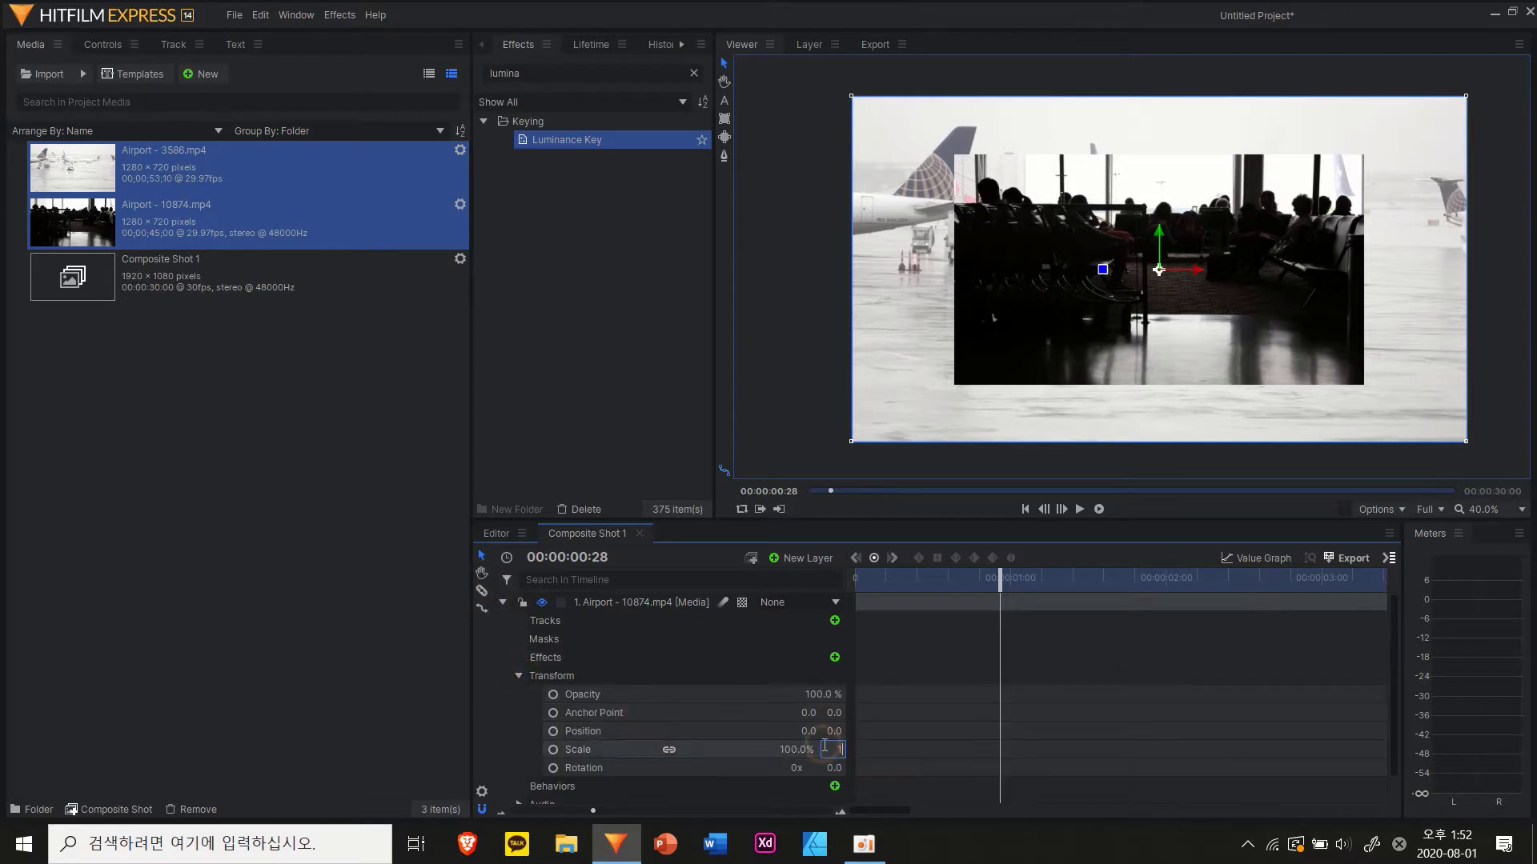
{"action": "key", "text": "Return"}
{"action": "left_click", "coordinate": [504, 602]}
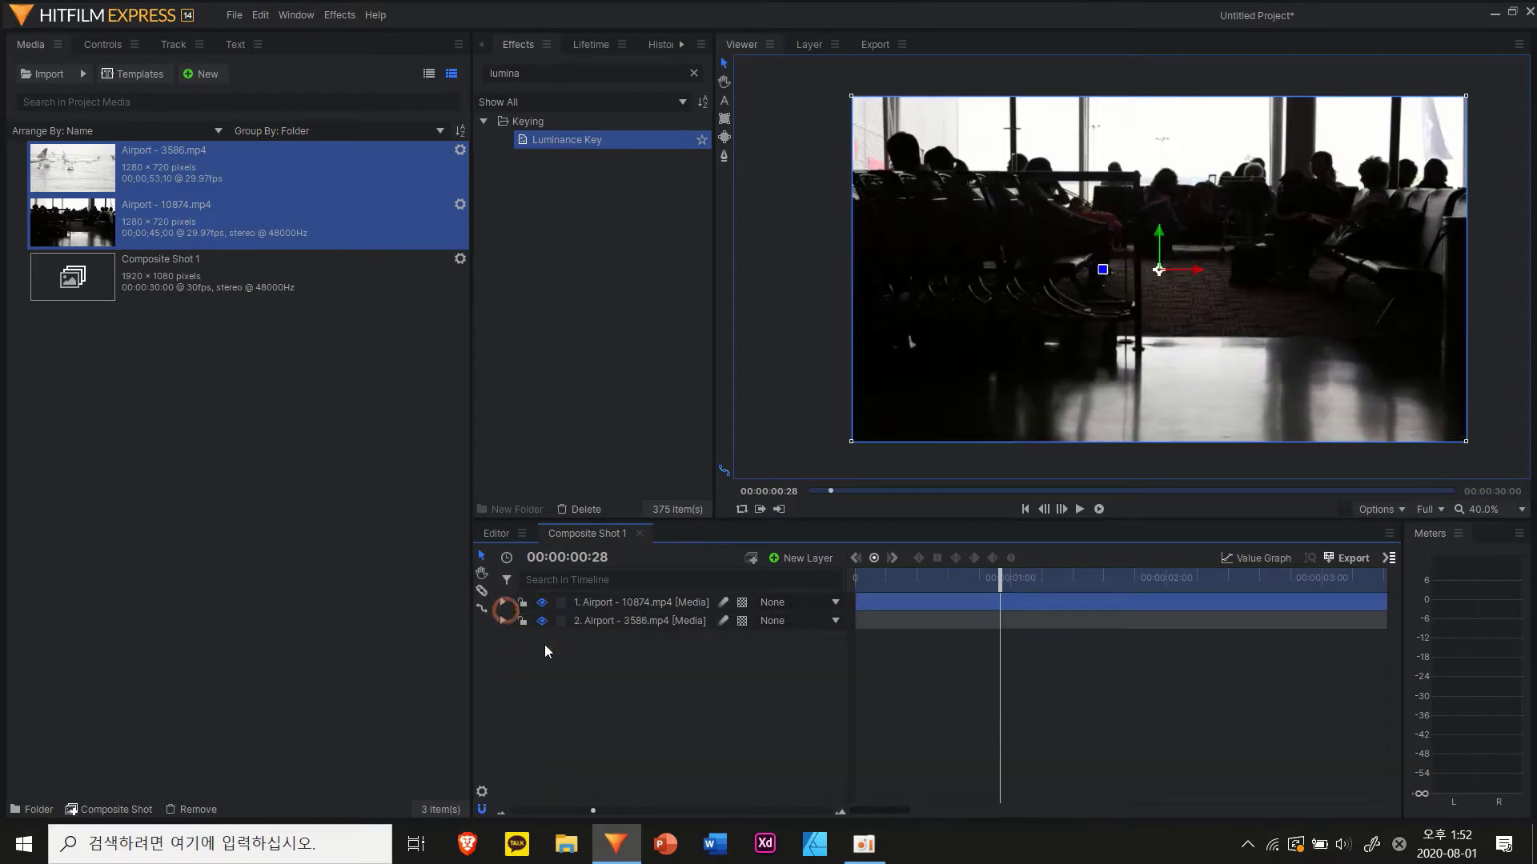
{"action": "left_click", "coordinate": [633, 687]}
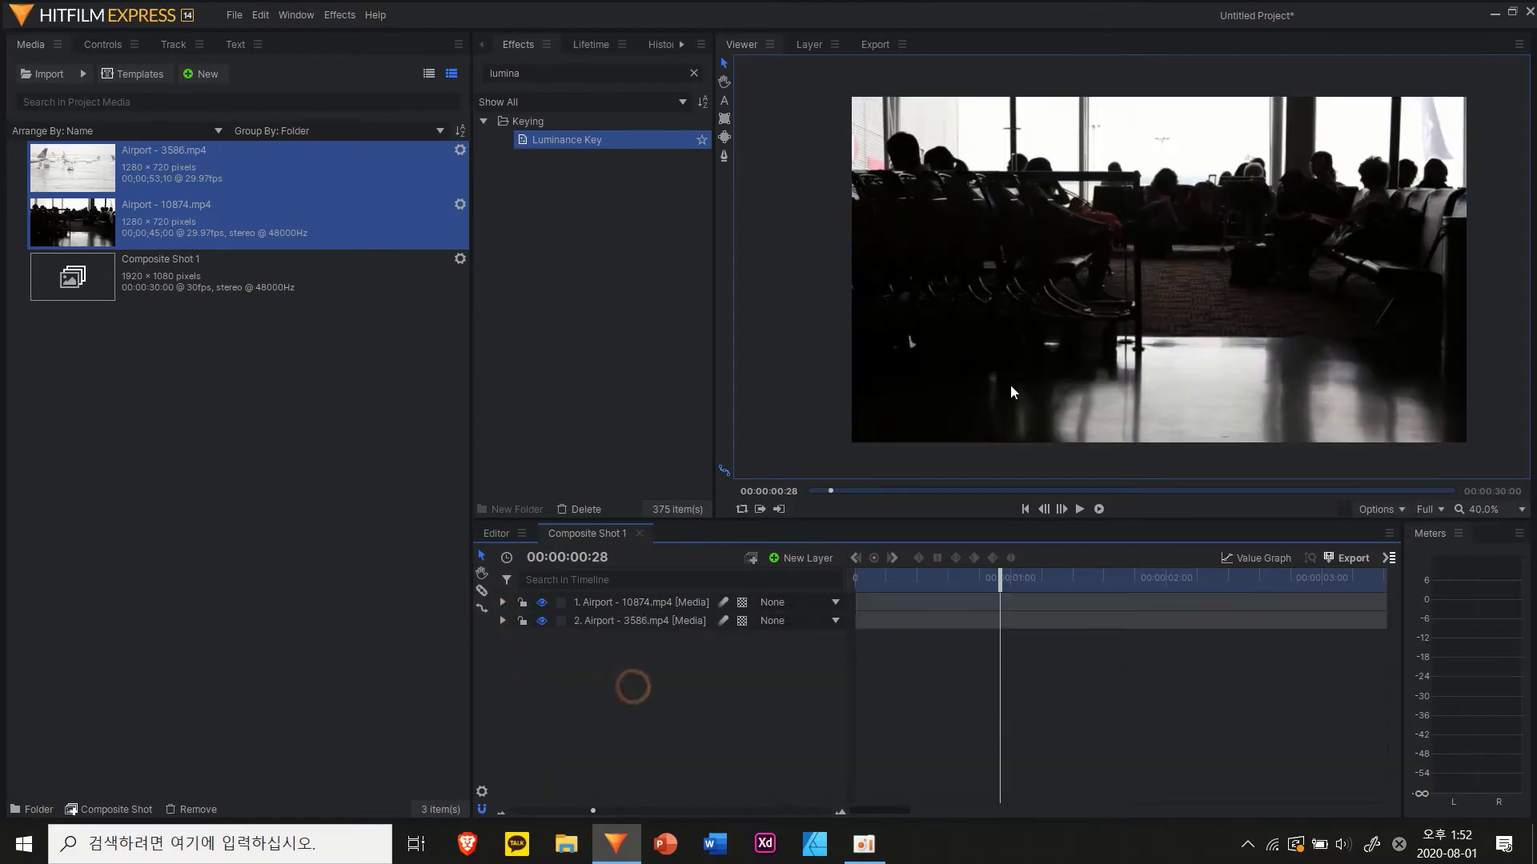
Hide and show again the Airport - 10874.mp4 layer to view the clip beneath it, and select that upper layer.
{"action": "left_click", "coordinate": [541, 605]}
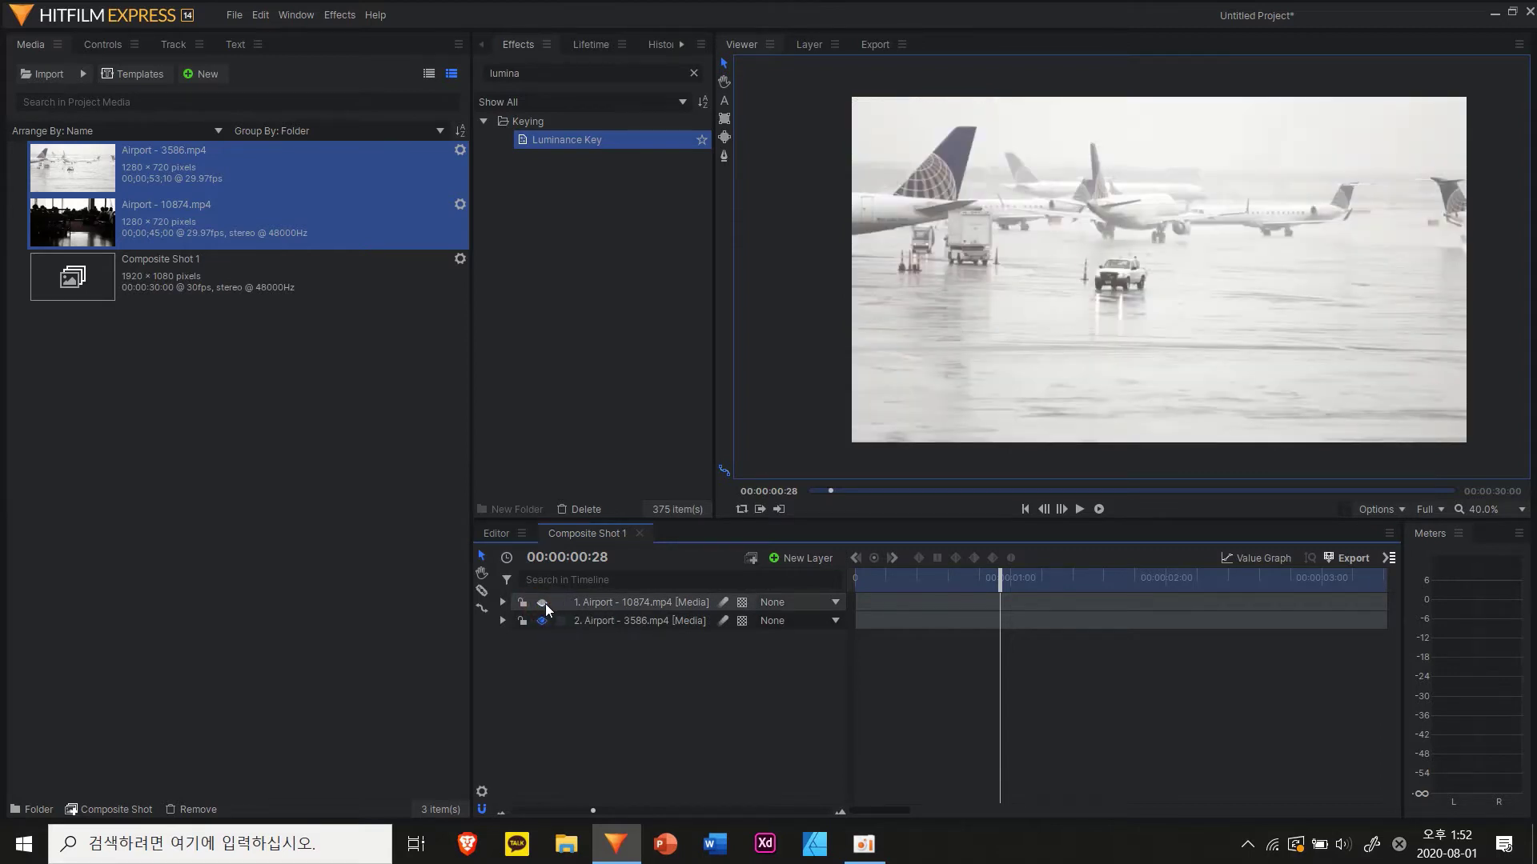
{"action": "left_click", "coordinate": [543, 604]}
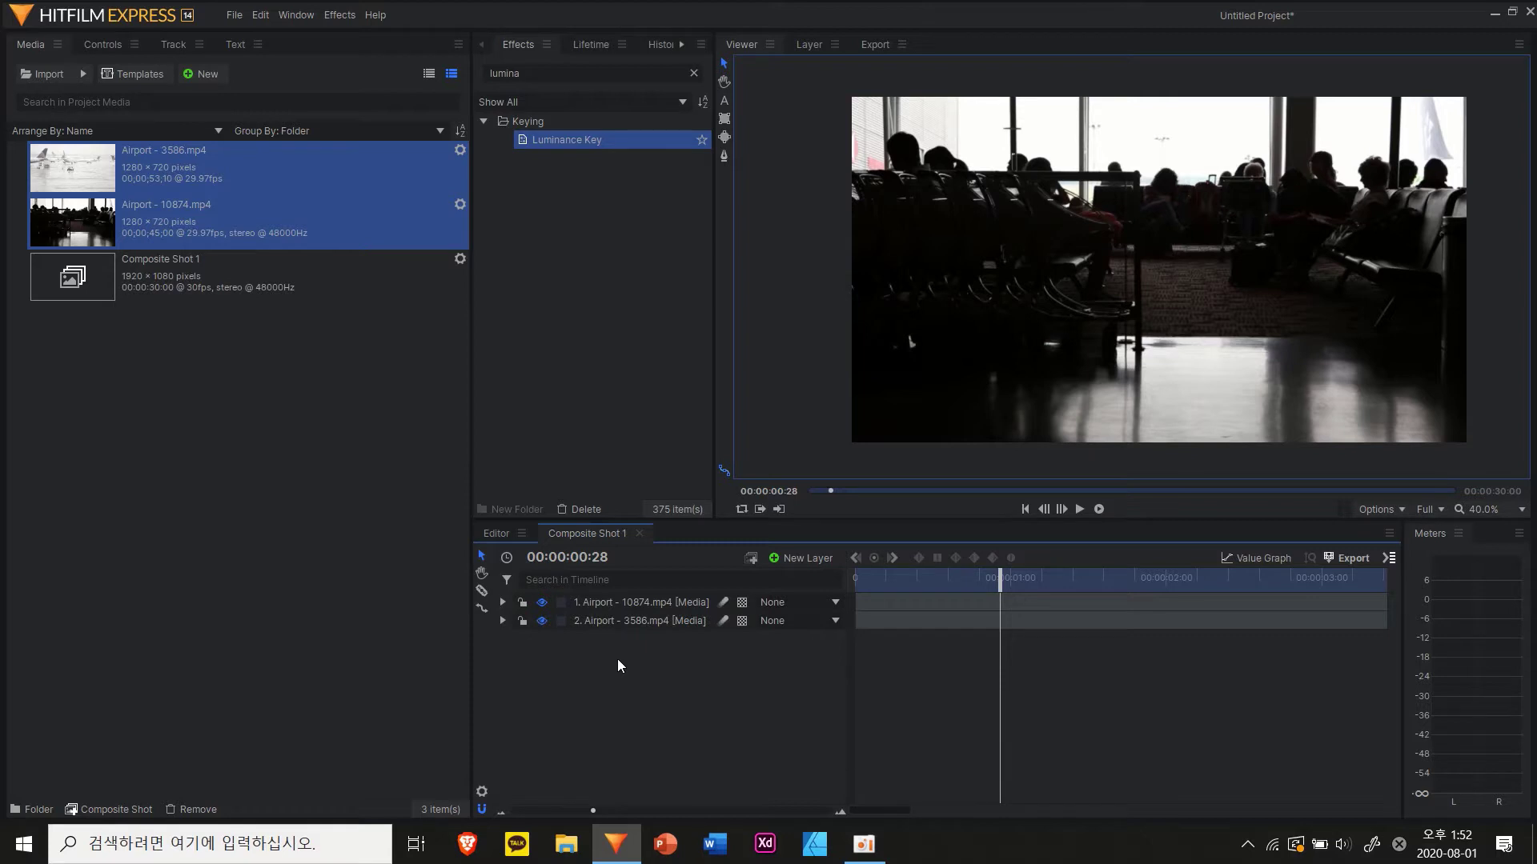
{"action": "left_click", "coordinate": [601, 609]}
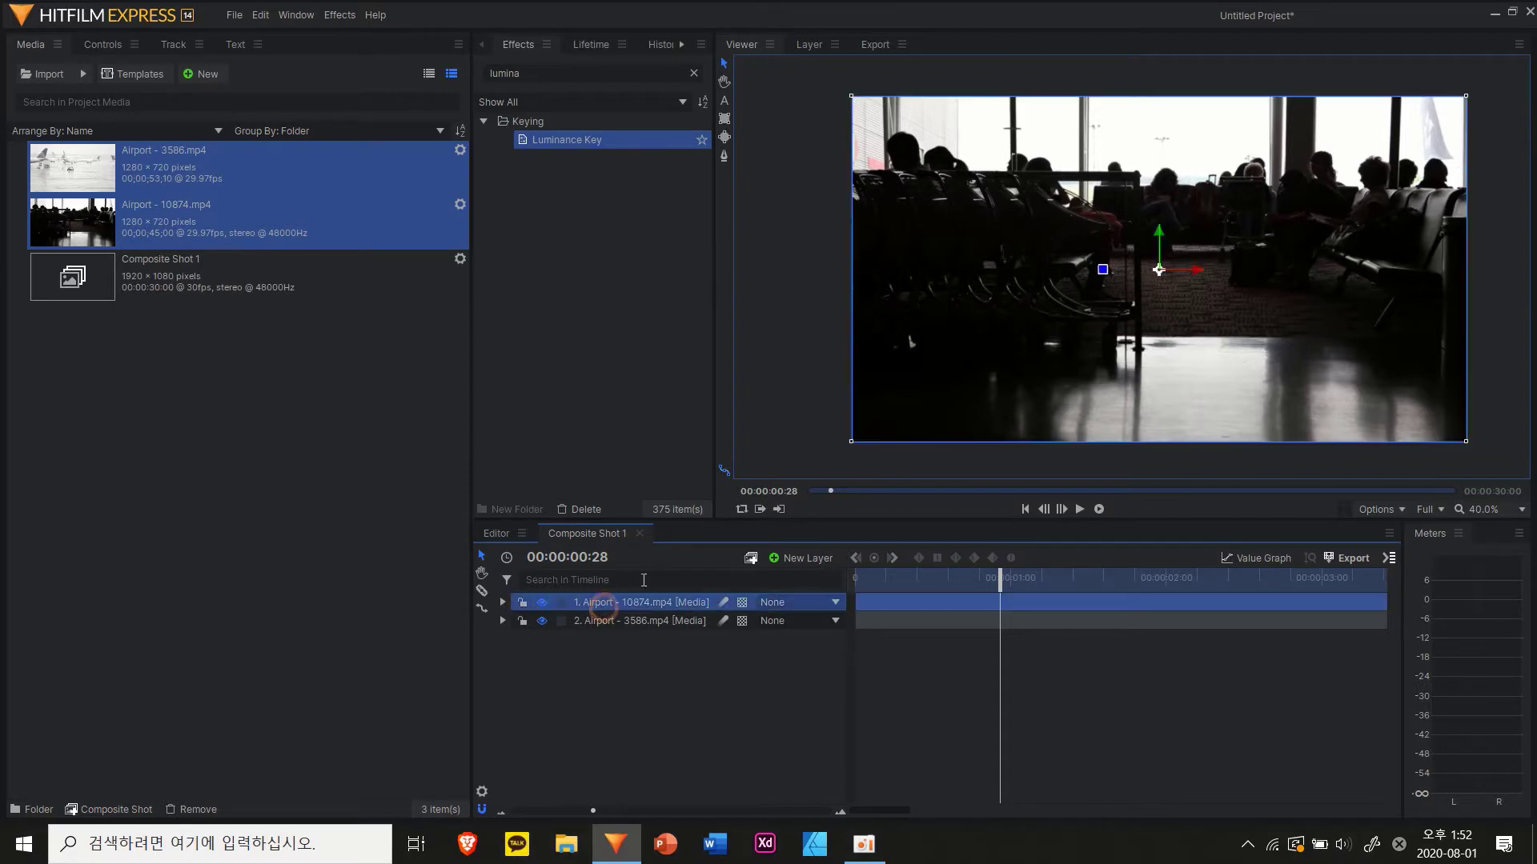
Compare the two airport clips by toggling the Airport - 10874.mp4 layer's visibility, and preview that upper layer from 00:00:00:12.
{"action": "left_click", "coordinate": [543, 604]}
{"action": "left_click", "coordinate": [679, 618]}
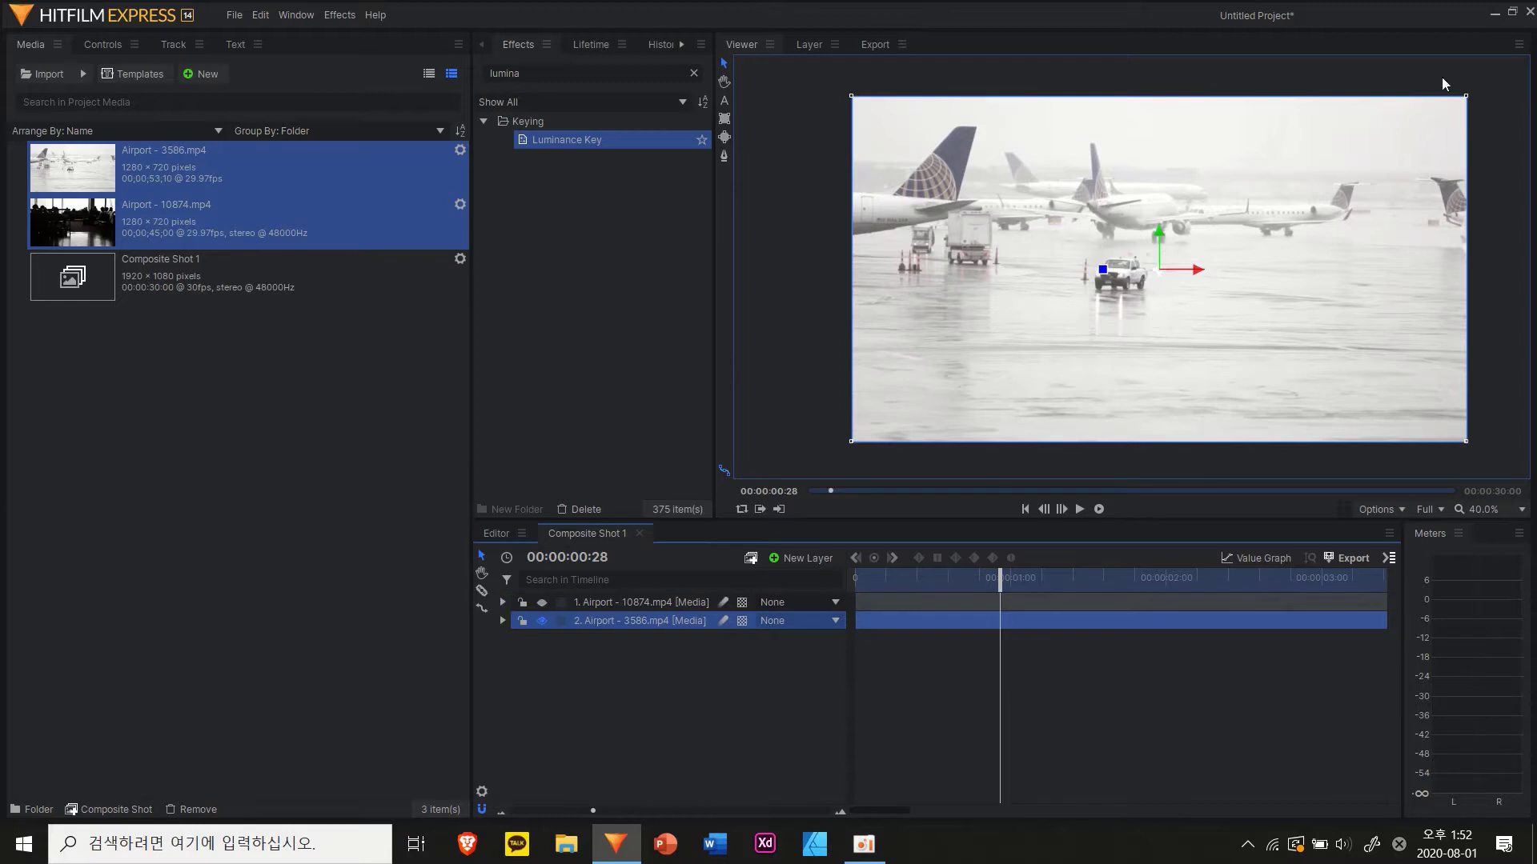
{"action": "left_click", "coordinate": [543, 602]}
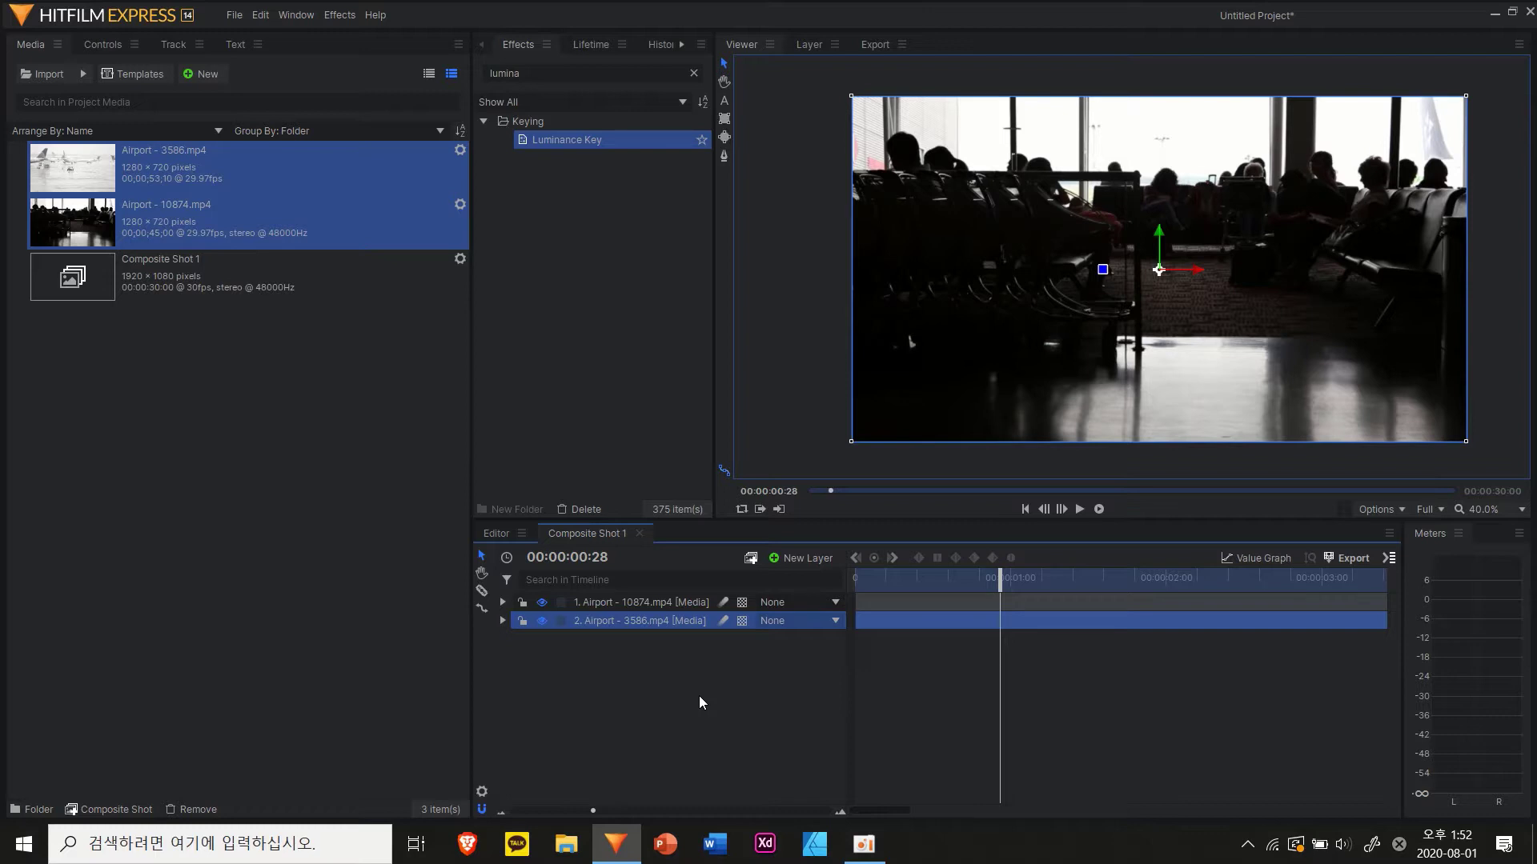
{"action": "left_click", "coordinate": [648, 604]}
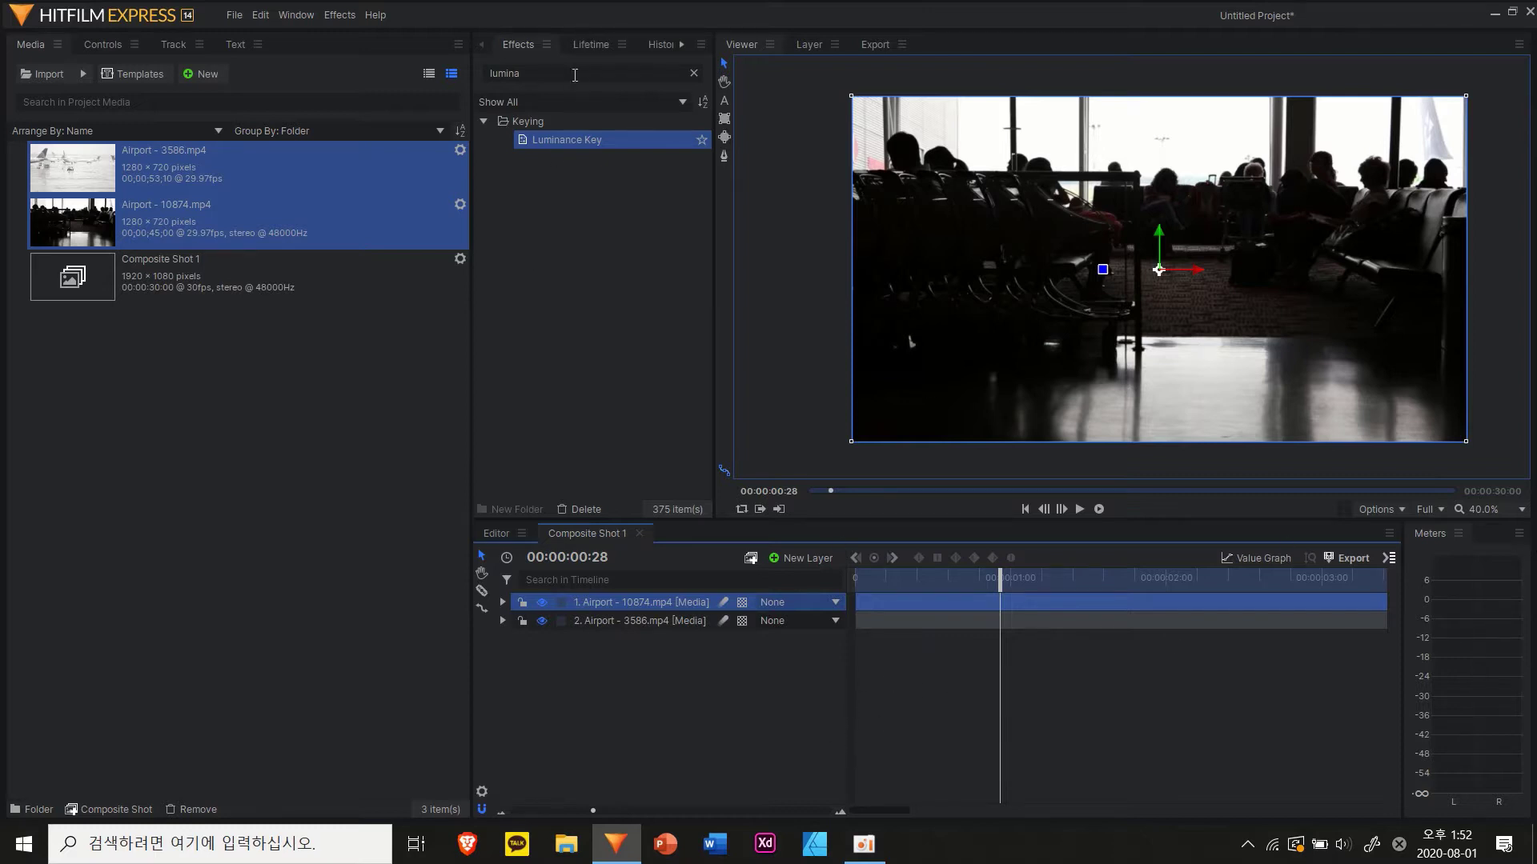
{"action": "left_click", "coordinate": [549, 138]}
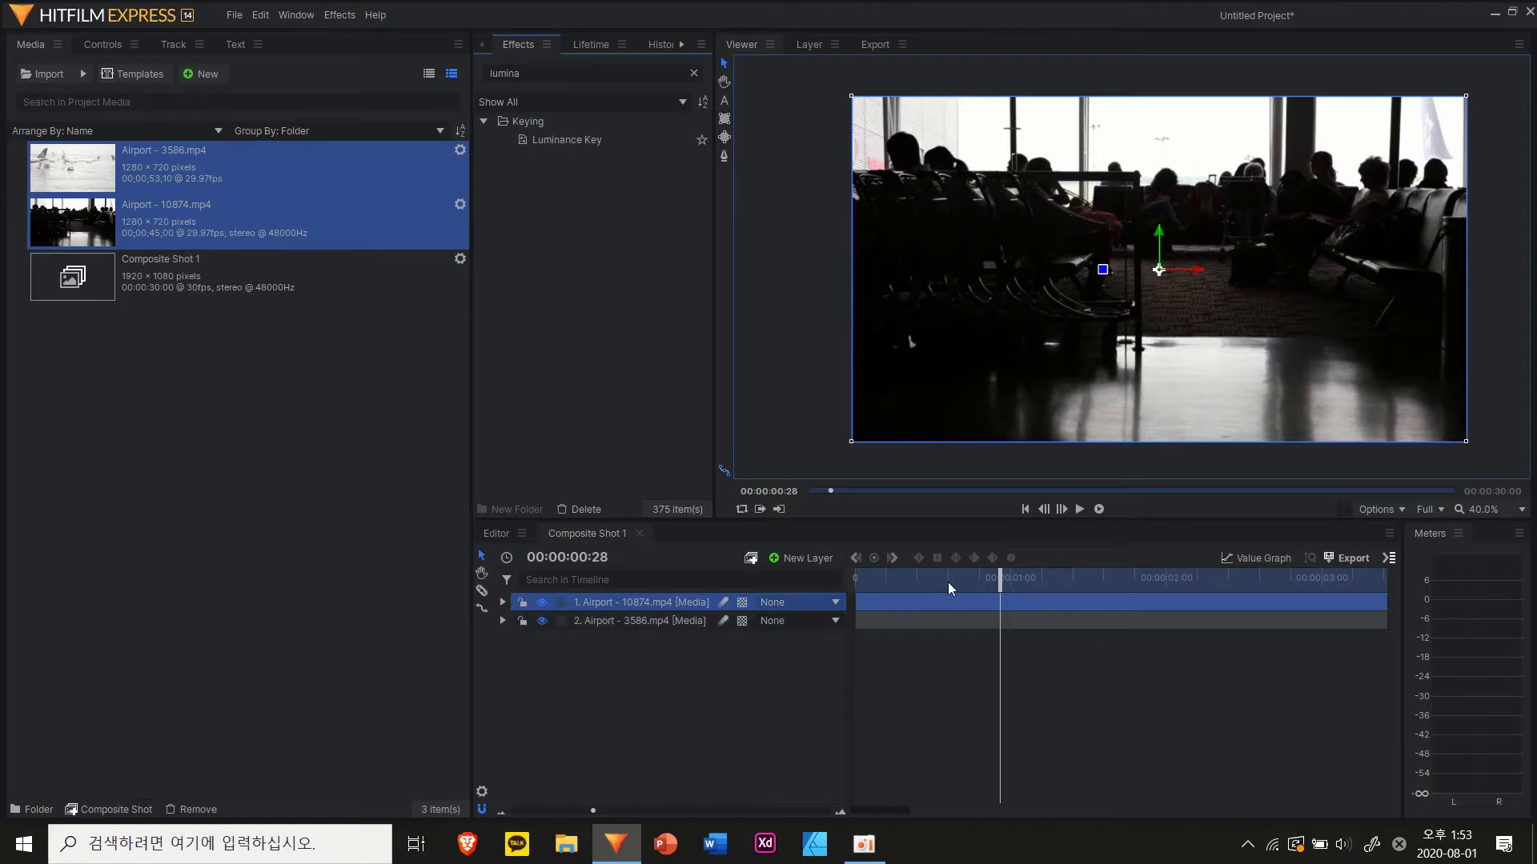
{"action": "left_click", "coordinate": [918, 570]}
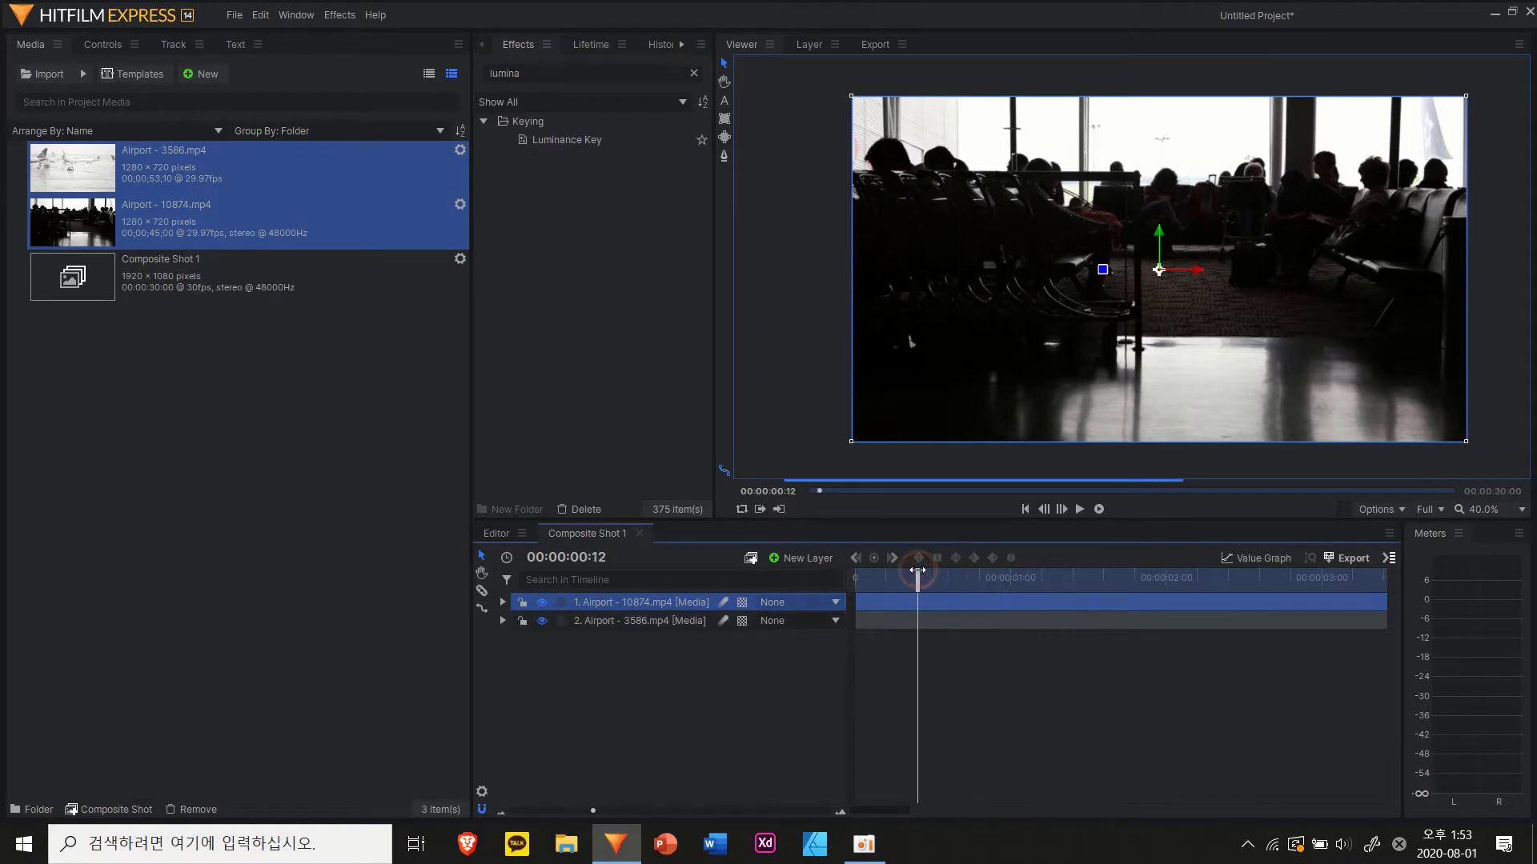
{"action": "key", "text": "space"}
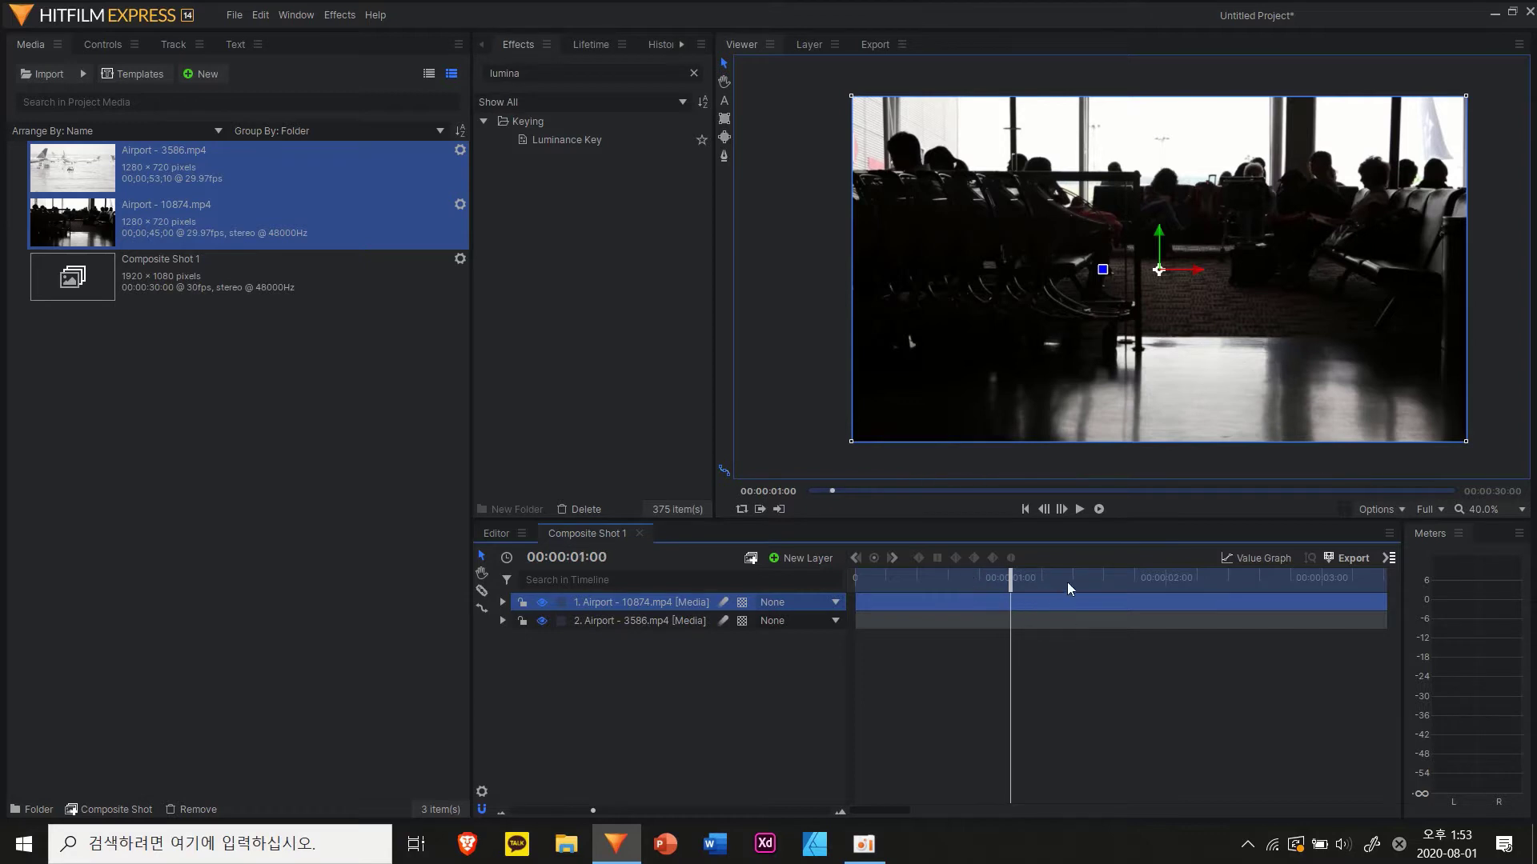
Cut the Airport - 10874.mp4 layer at 00:00:02:00 and delete the part after the cut.
{"action": "left_click", "coordinate": [1137, 577]}
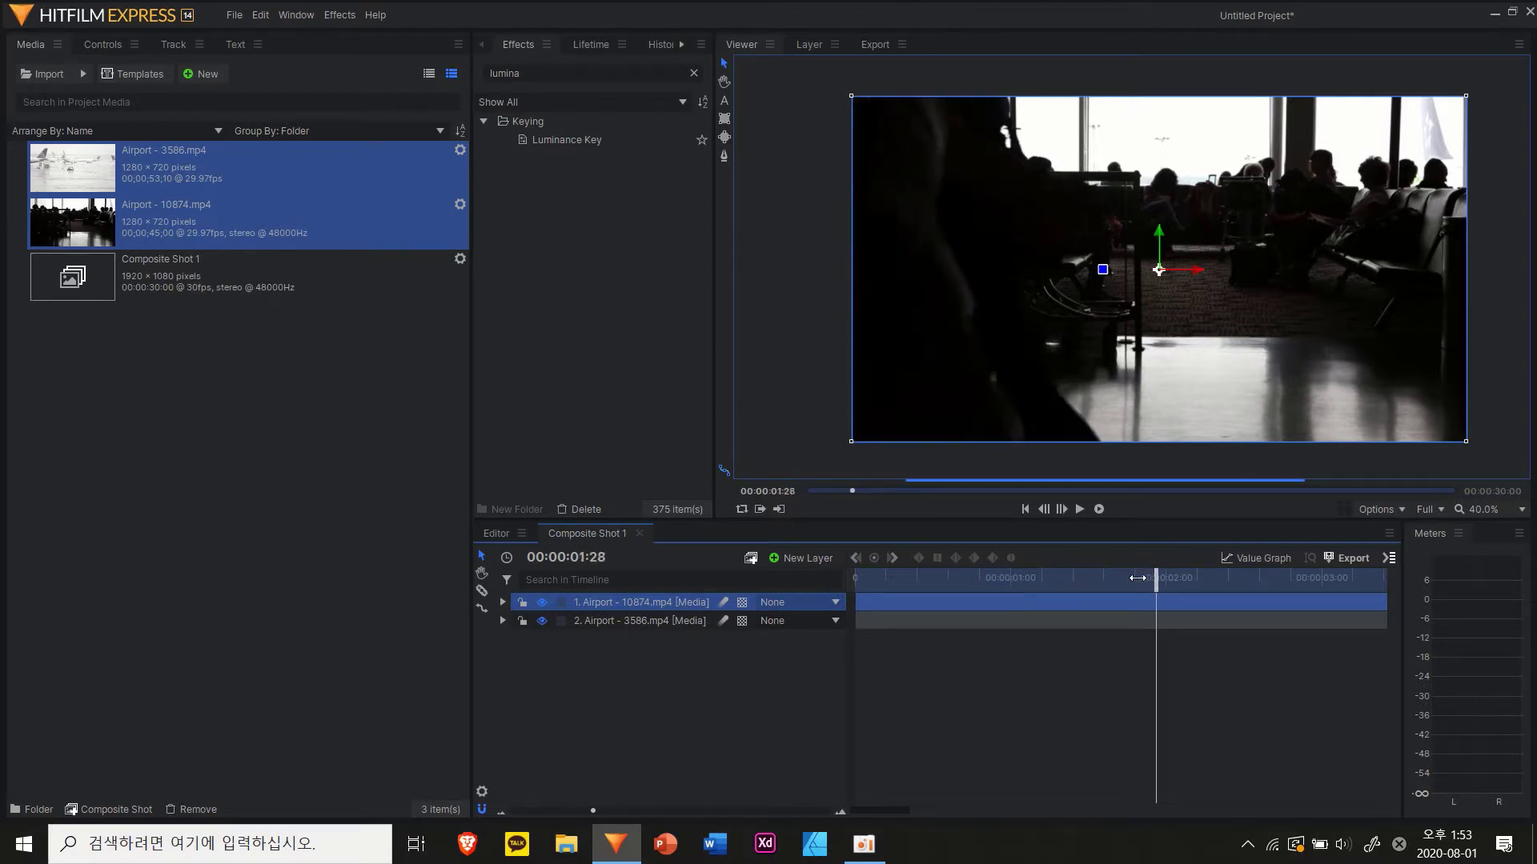
{"action": "key", "text": "c"}
{"action": "left_click", "coordinate": [1169, 602]}
{"action": "key", "text": "v"}
{"action": "left_click", "coordinate": [1185, 621]}
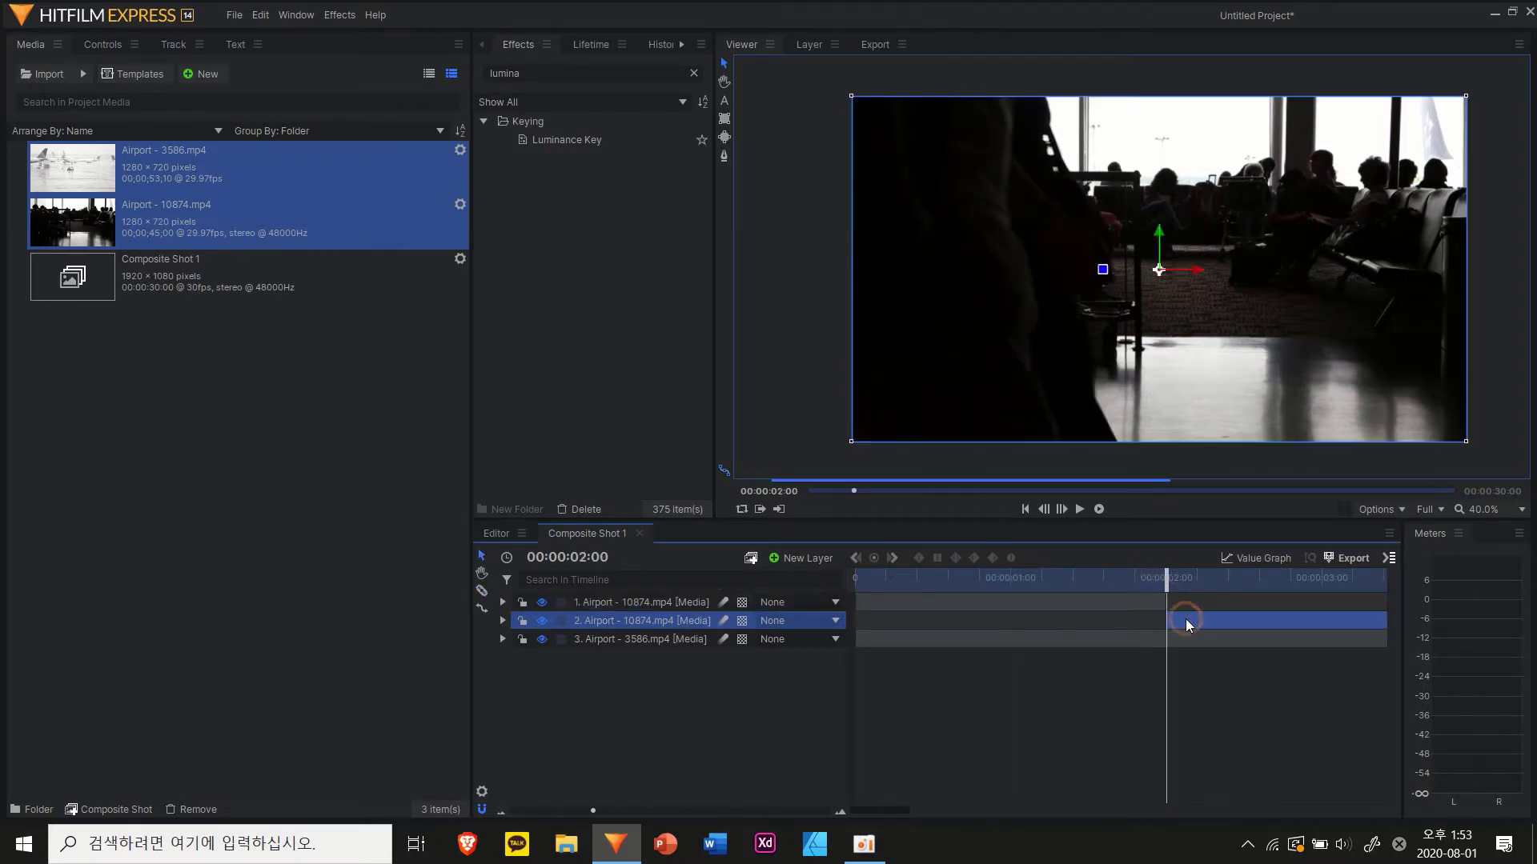
{"action": "key", "text": "Delete"}
Trim the Airport - 3586.mp4 layer to start at 00:00:01:00, overlapping the end of the Airport - 10874.mp4 layer.
{"action": "left_click", "coordinate": [1009, 578]}
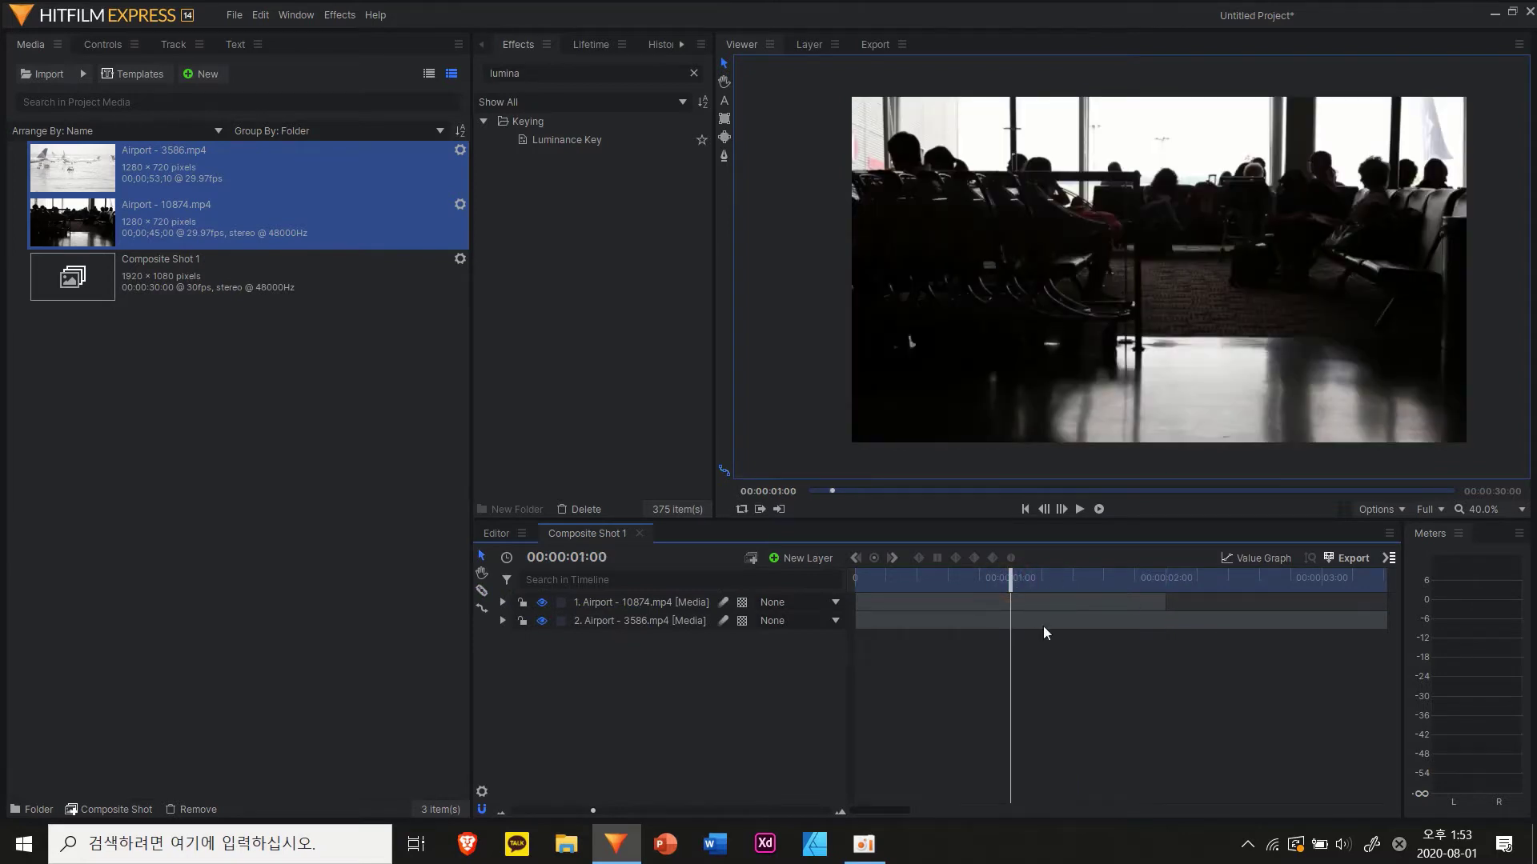
{"action": "key", "text": "c"}
{"action": "left_click", "coordinate": [1015, 623]}
{"action": "key", "text": "v"}
{"action": "left_click_drag", "start_coordinate": [1045, 623], "coordinate": [1206, 610]}
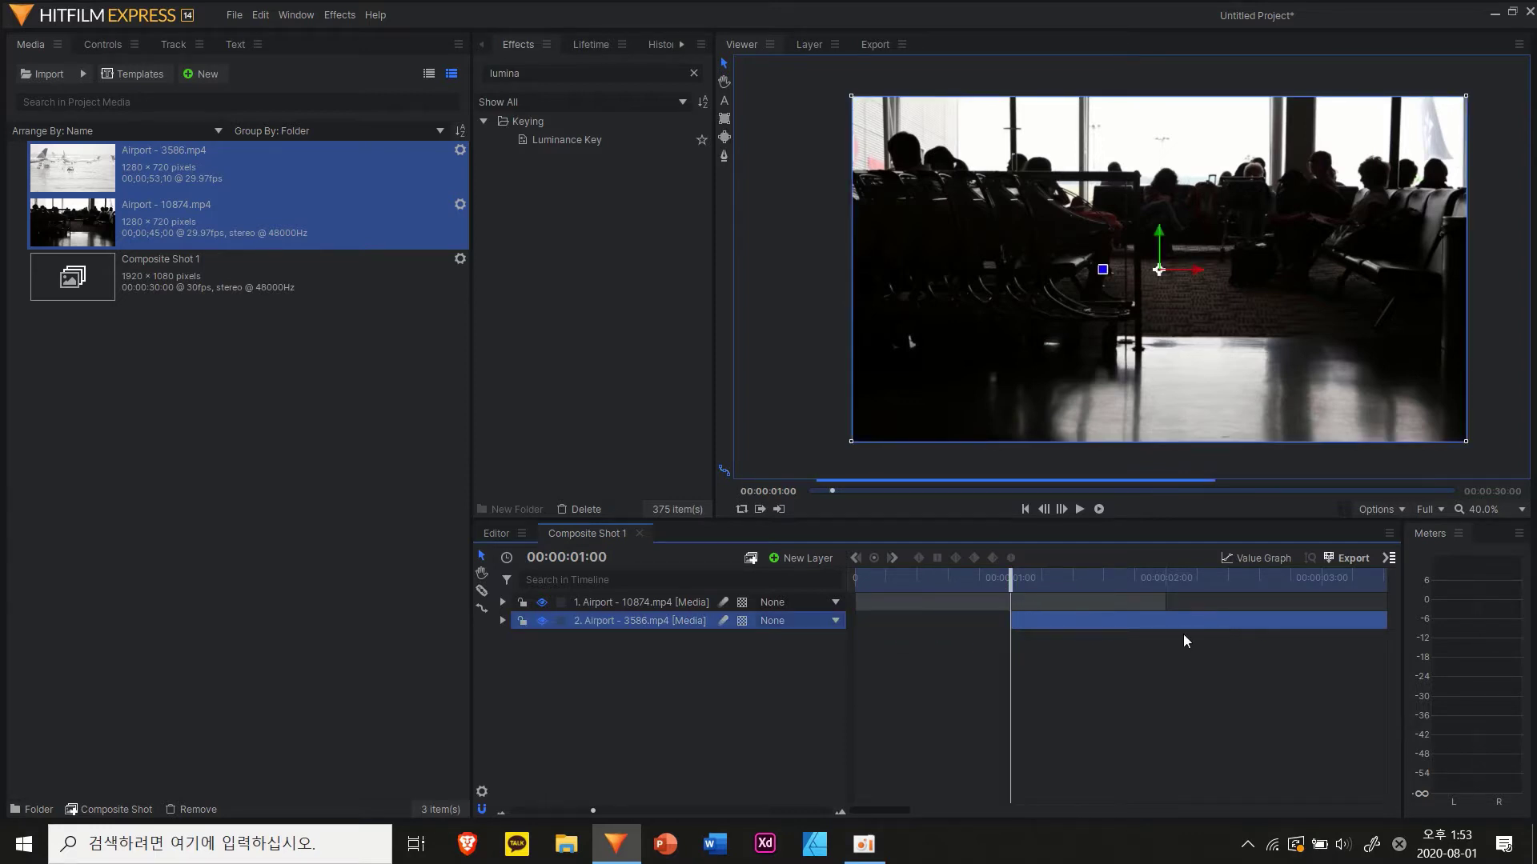
{"action": "left_click", "coordinate": [1129, 685]}
Apply the Luminance Key effect to the Airport - 10874.mp4 layer with the playhead at 00:00:01:00.
{"action": "mouse_move", "coordinate": [1015, 577]}
{"action": "left_mouse_down"}
{"action": "mouse_move", "coordinate": [1159, 579]}
{"action": "mouse_move", "coordinate": [1016, 580]}
{"action": "left_mouse_up"}
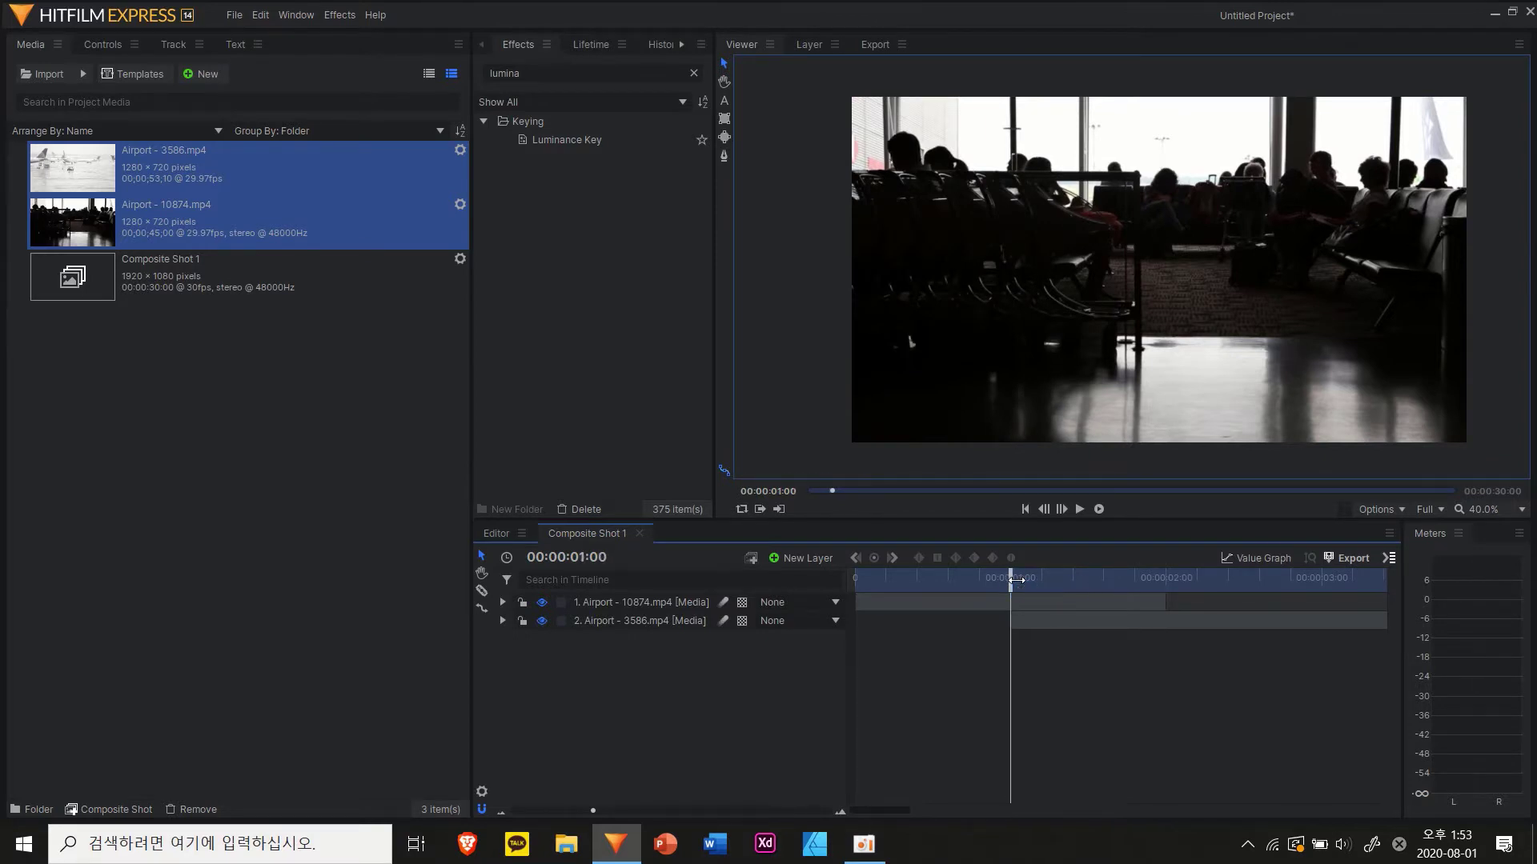
{"action": "left_click", "coordinate": [1053, 602]}
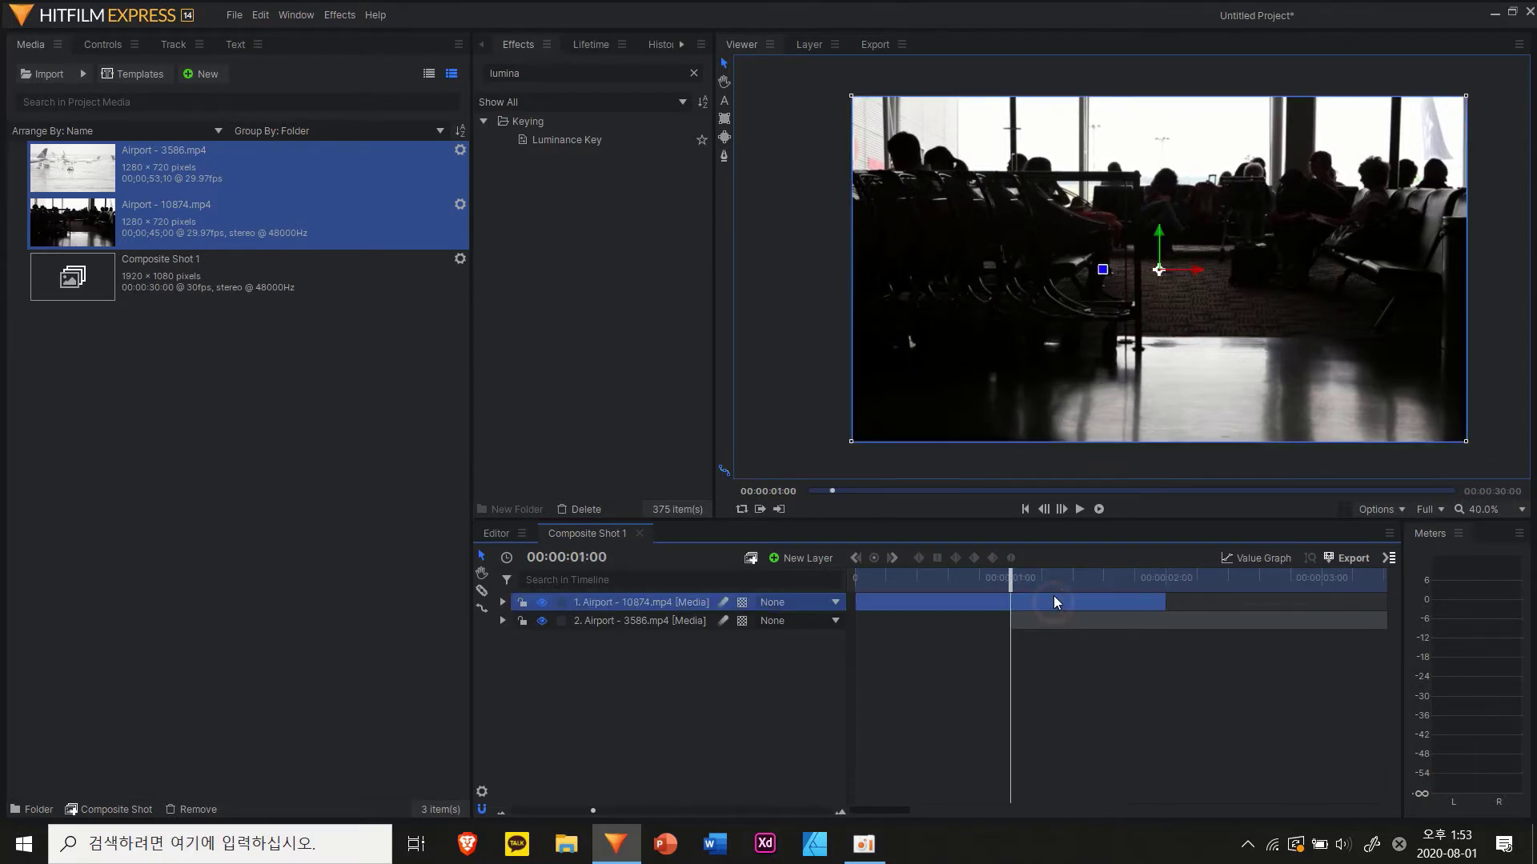
{"action": "left_click", "coordinate": [908, 676]}
{"action": "left_click_drag", "start_coordinate": [599, 136], "coordinate": [608, 602]}
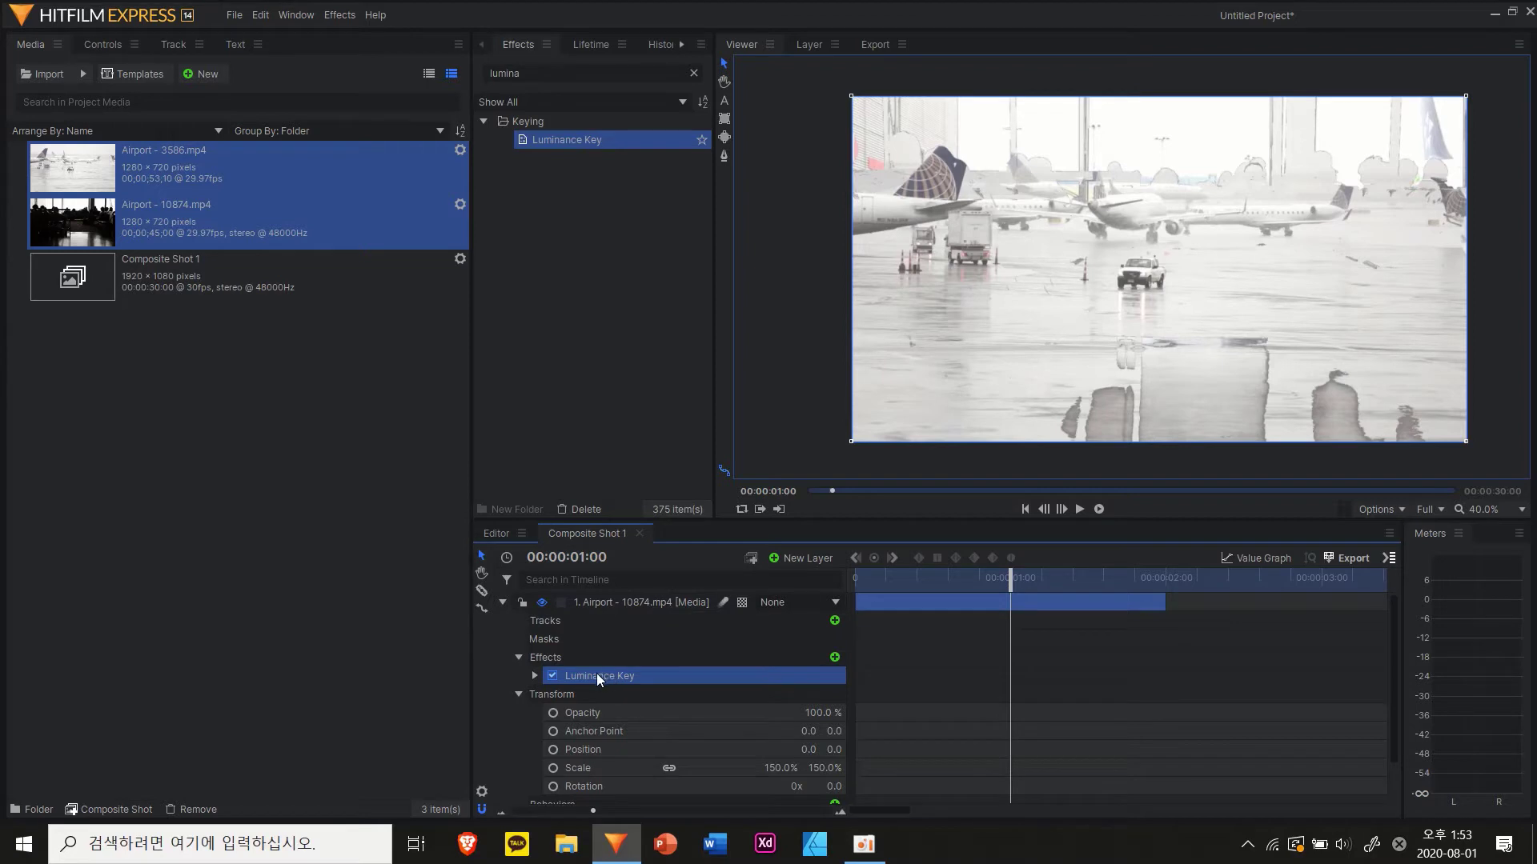
Keep the Luminance Key's type at Key Out Darker and set its Threshold and Tolerance to 0.00.
{"action": "left_click", "coordinate": [534, 677]}
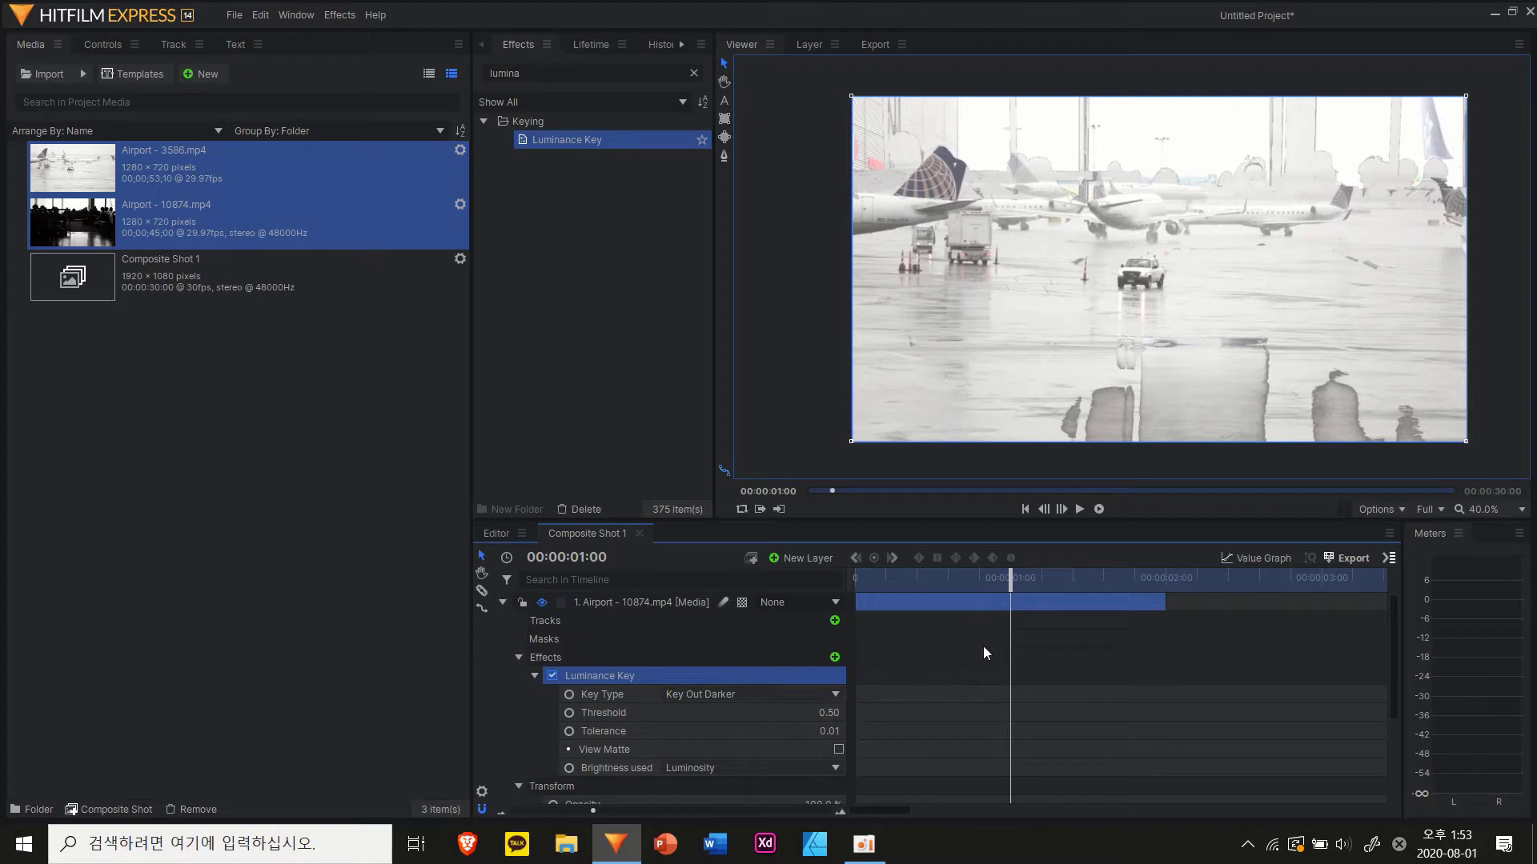
{"action": "scroll", "coordinate": [770, 681], "scroll_direction": "down", "scroll_amount": 1}
{"action": "left_click", "coordinate": [707, 648]}
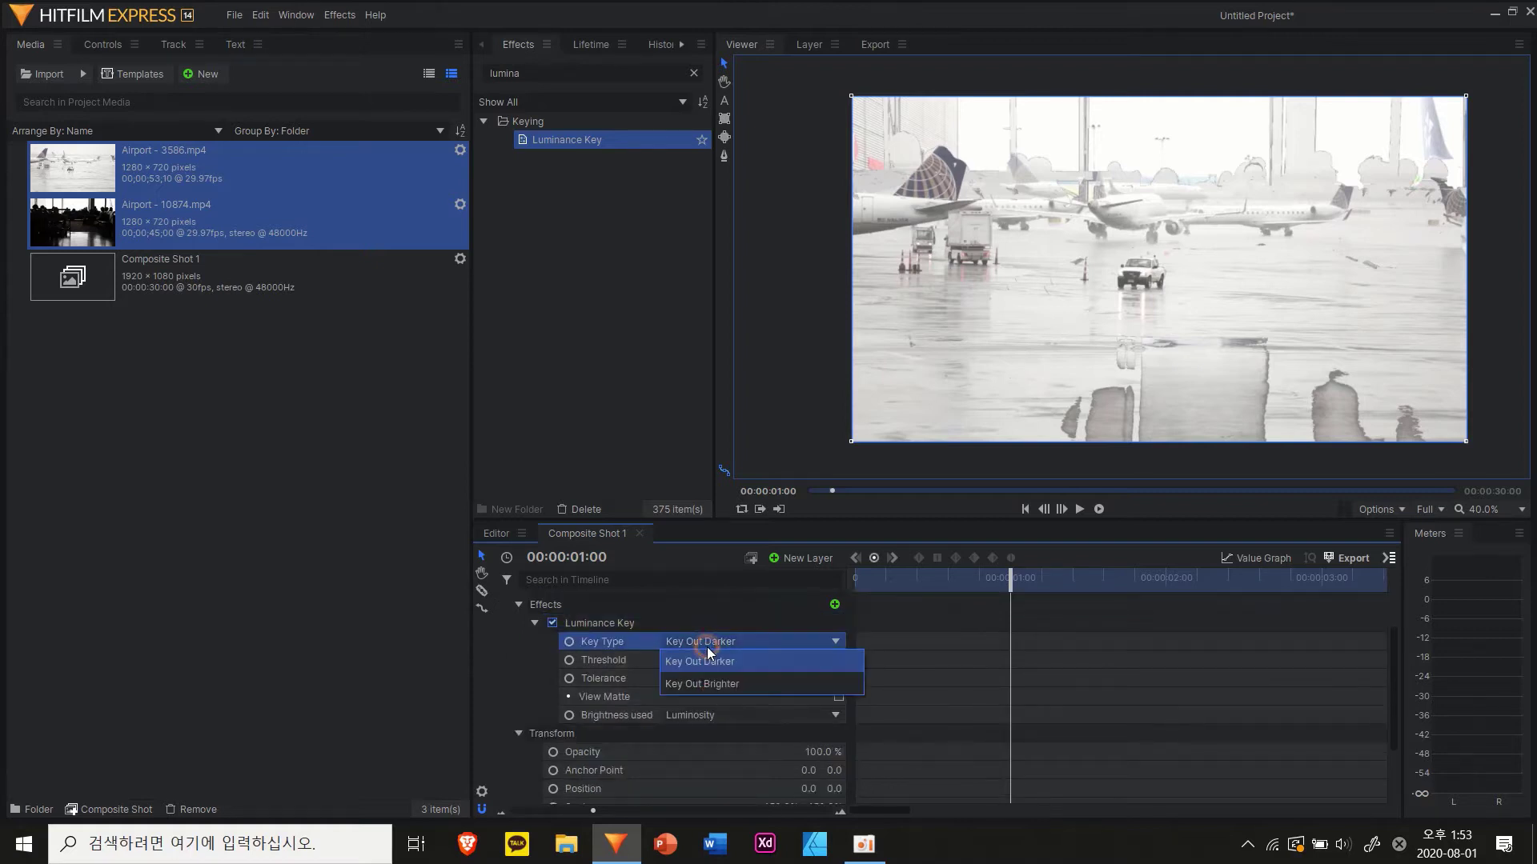
{"action": "left_click", "coordinate": [708, 658]}
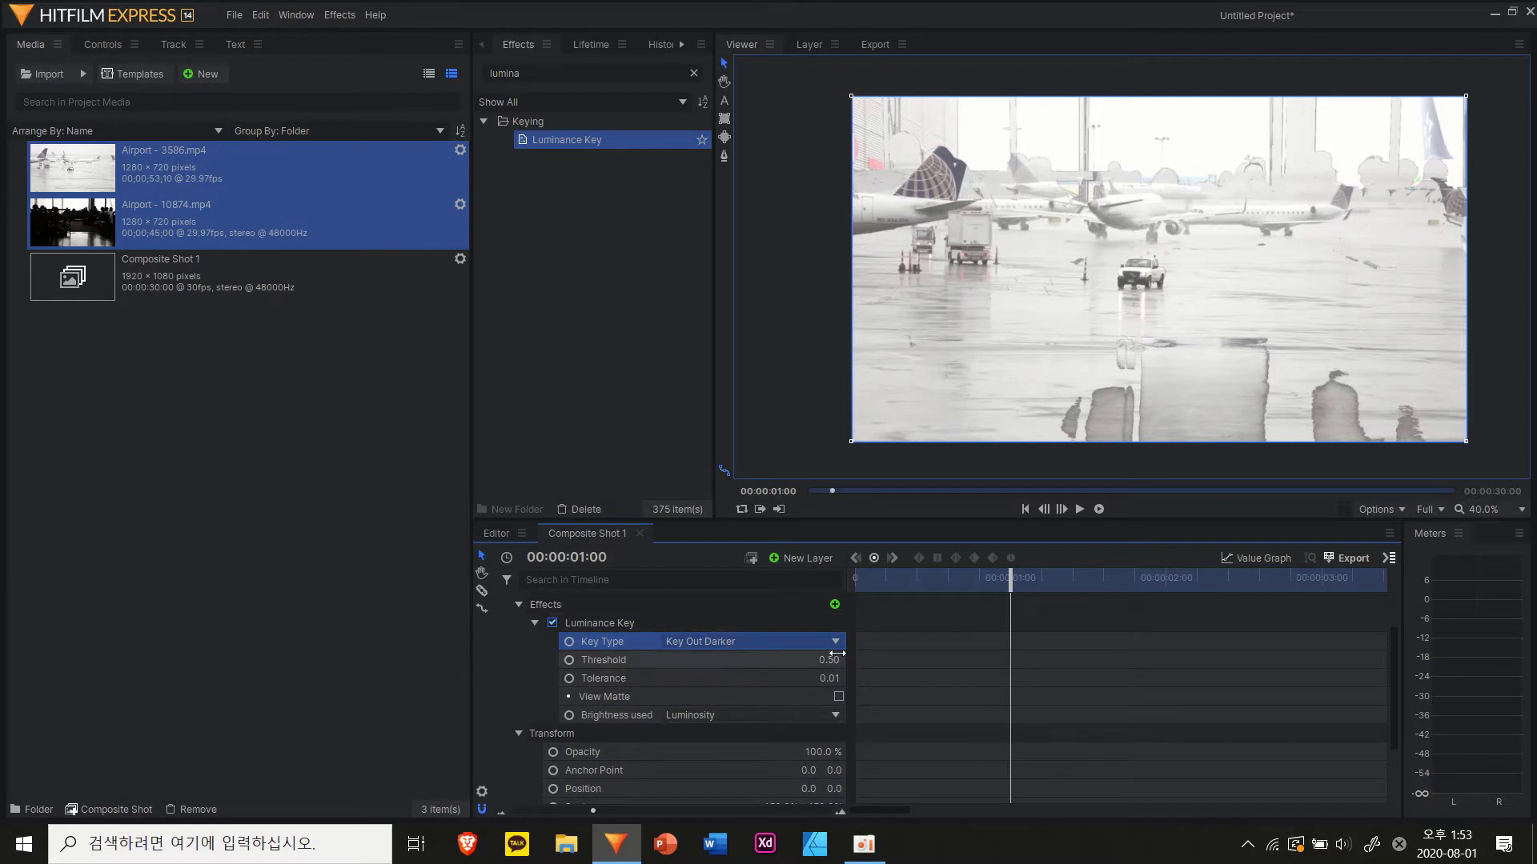
{"action": "left_click_drag", "start_coordinate": [822, 667], "coordinate": [816, 665]}
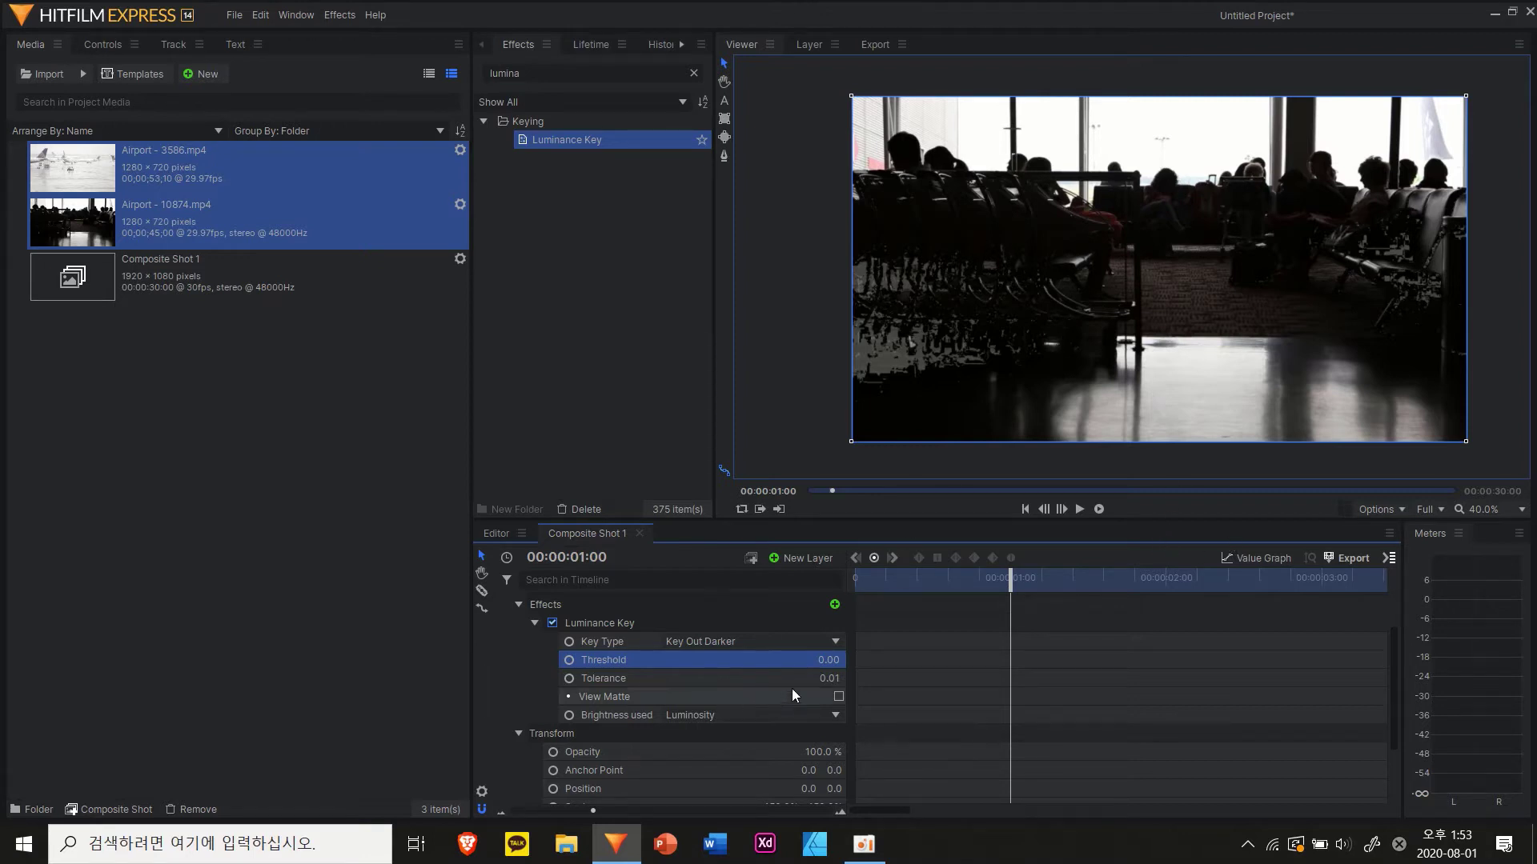
{"action": "left_click_drag", "start_coordinate": [796, 678], "coordinate": [1000, 711]}
Keyframe the Luminance Key's Threshold from 0.00 at 00:00:01:00 to 1.00 at 00:00:02:00.
{"action": "scroll", "coordinate": [1000, 712], "scroll_direction": "up", "scroll_amount": 1}
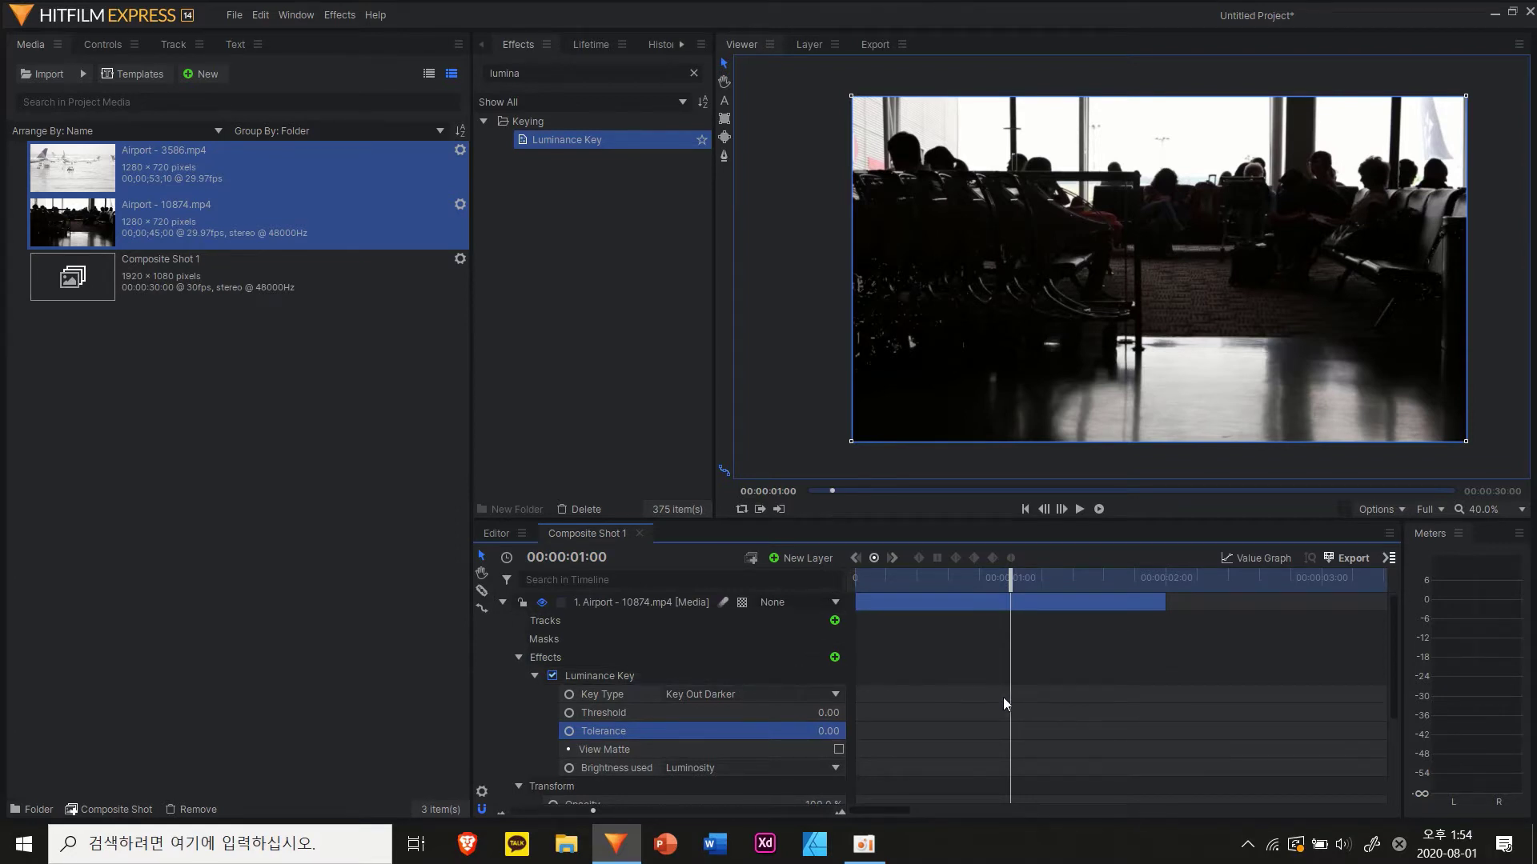
{"action": "left_click", "coordinate": [570, 712]}
{"action": "left_click", "coordinate": [954, 735]}
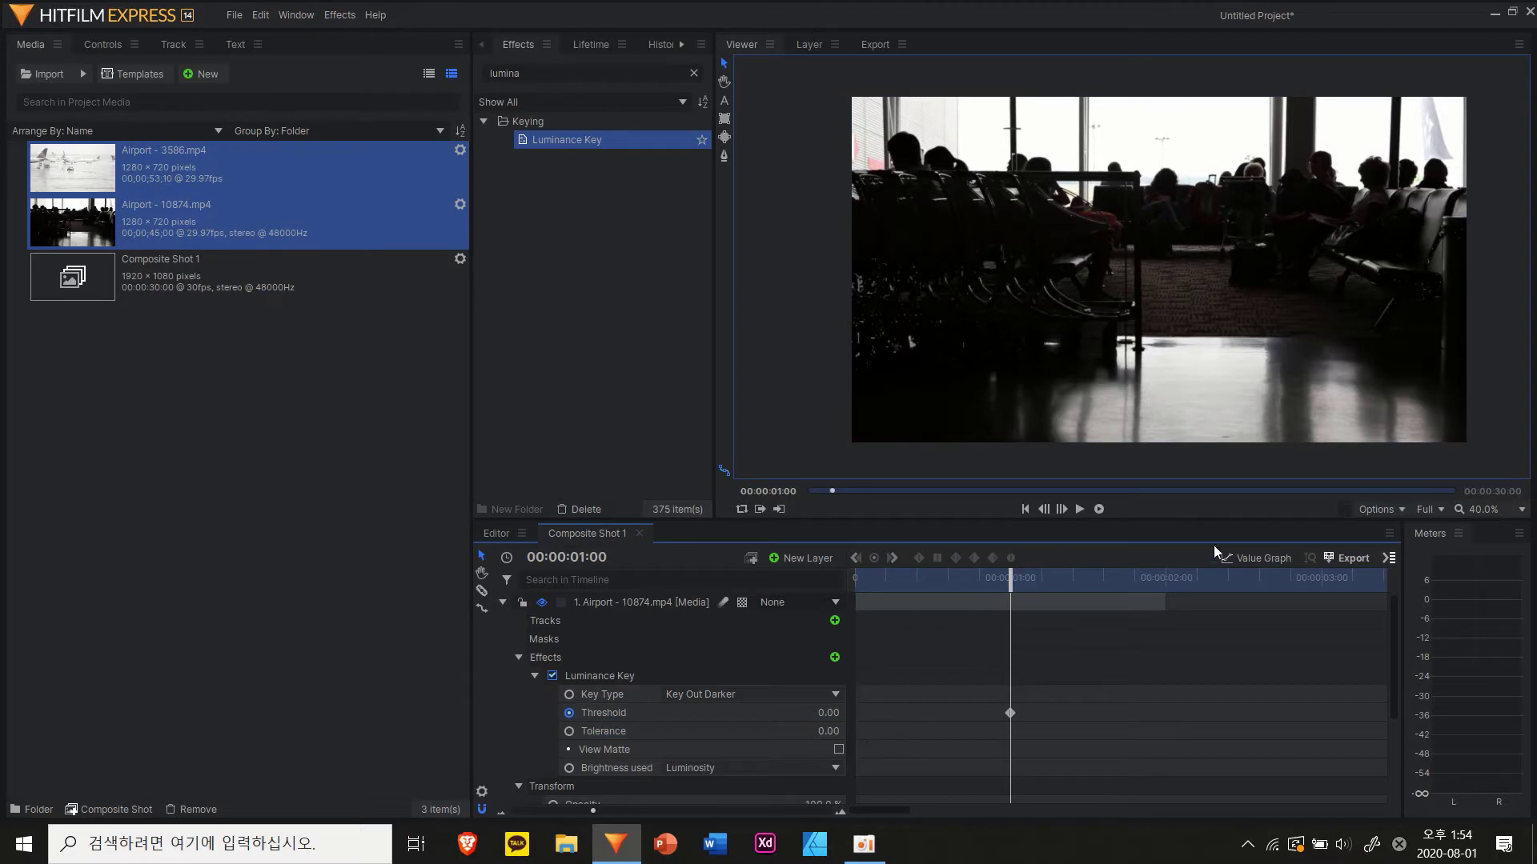
{"action": "left_click", "coordinate": [1165, 576]}
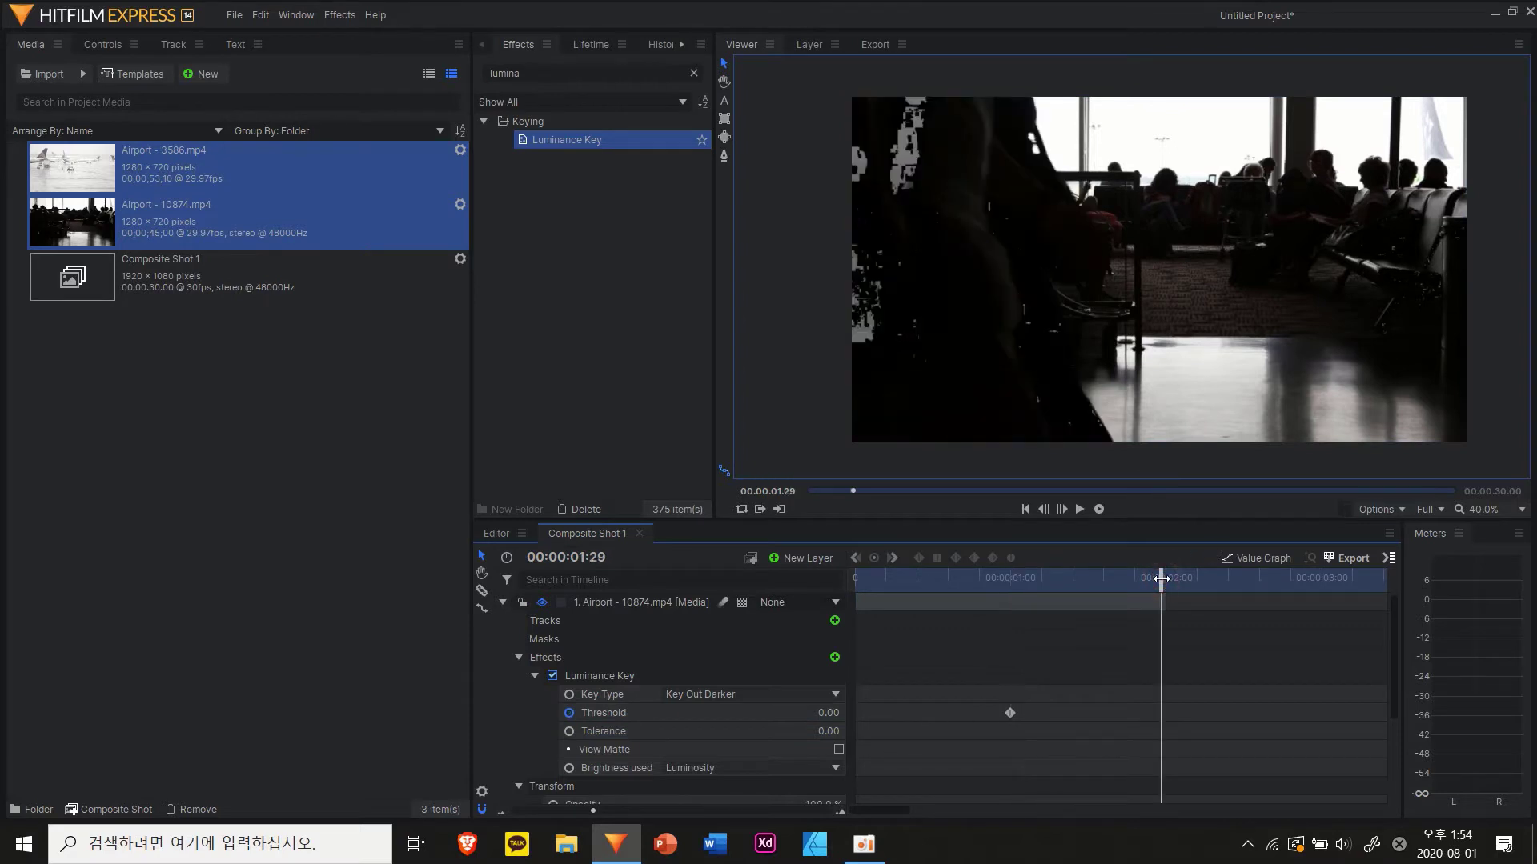
{"action": "left_click", "coordinate": [828, 712]}
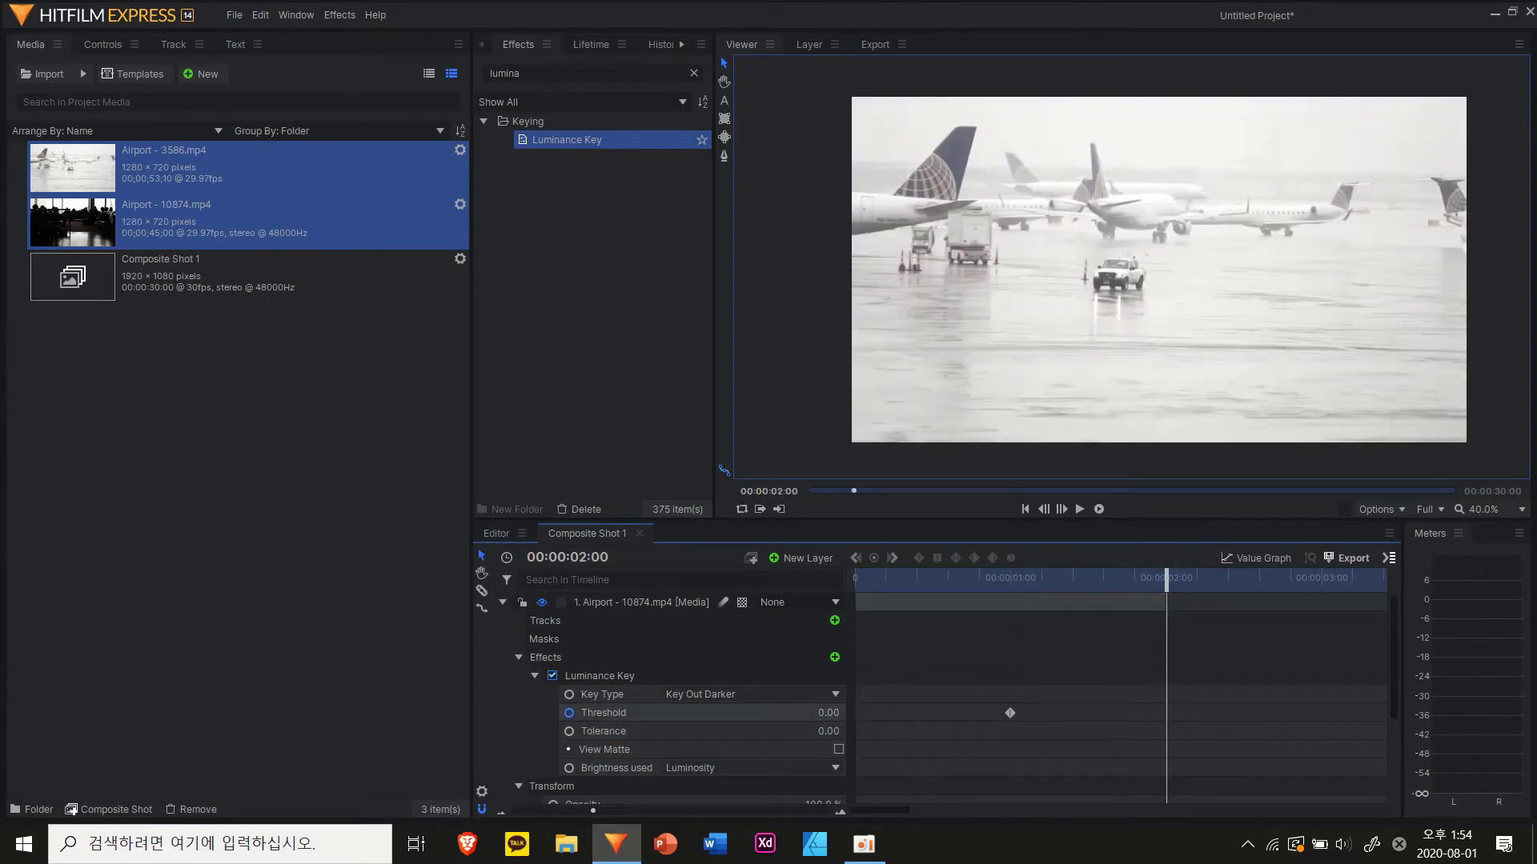
{"action": "type", "text": "1"}
{"action": "key", "text": "Return"}
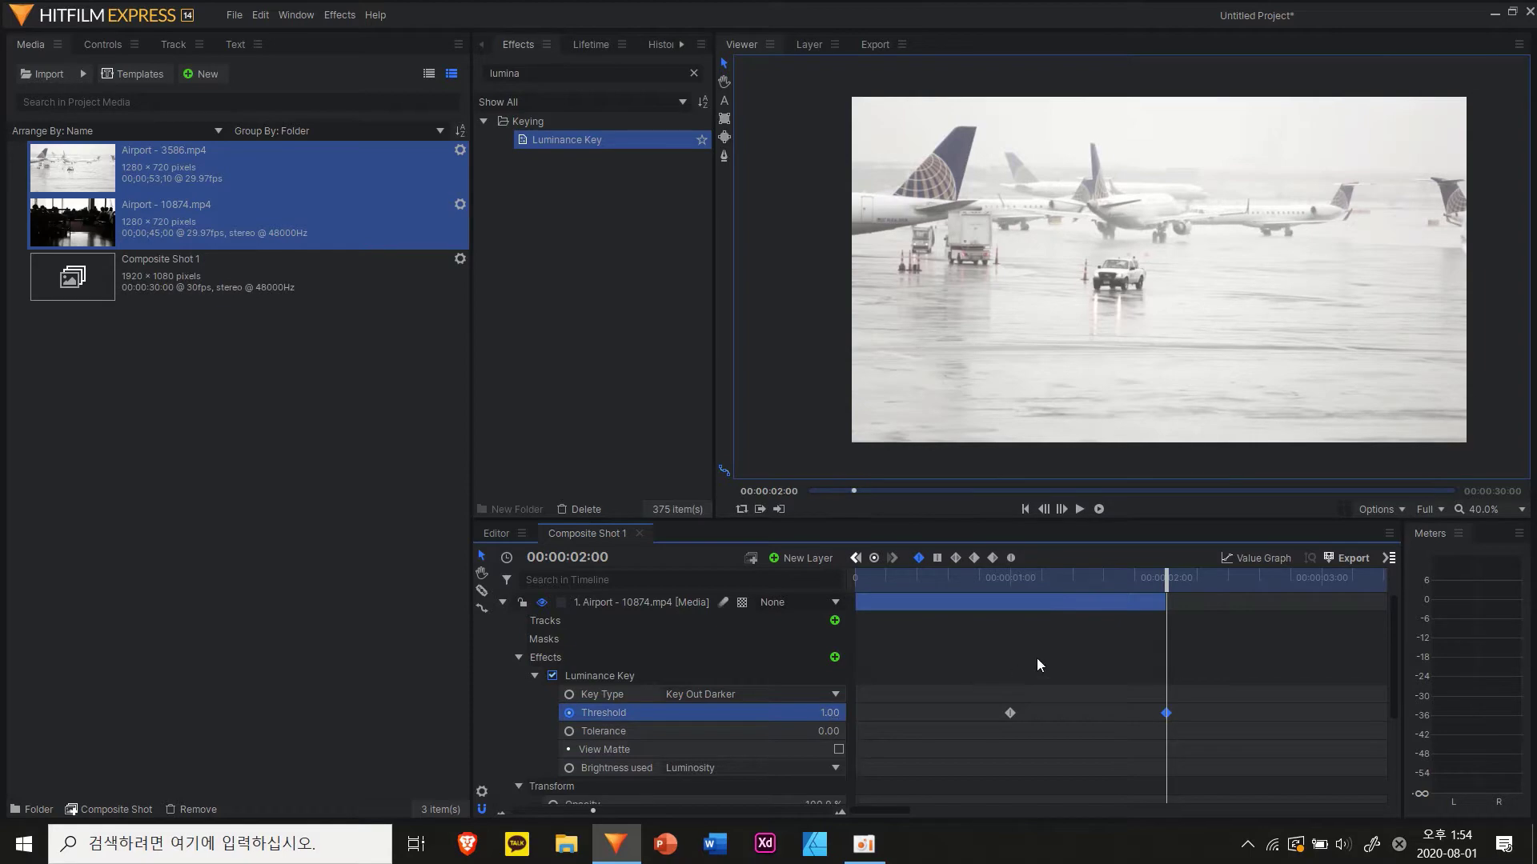
Scrub through the overlap of the two airport clips to check the Luminance Key transition.
{"action": "left_click_drag", "start_coordinate": [1000, 576], "coordinate": [1153, 536]}
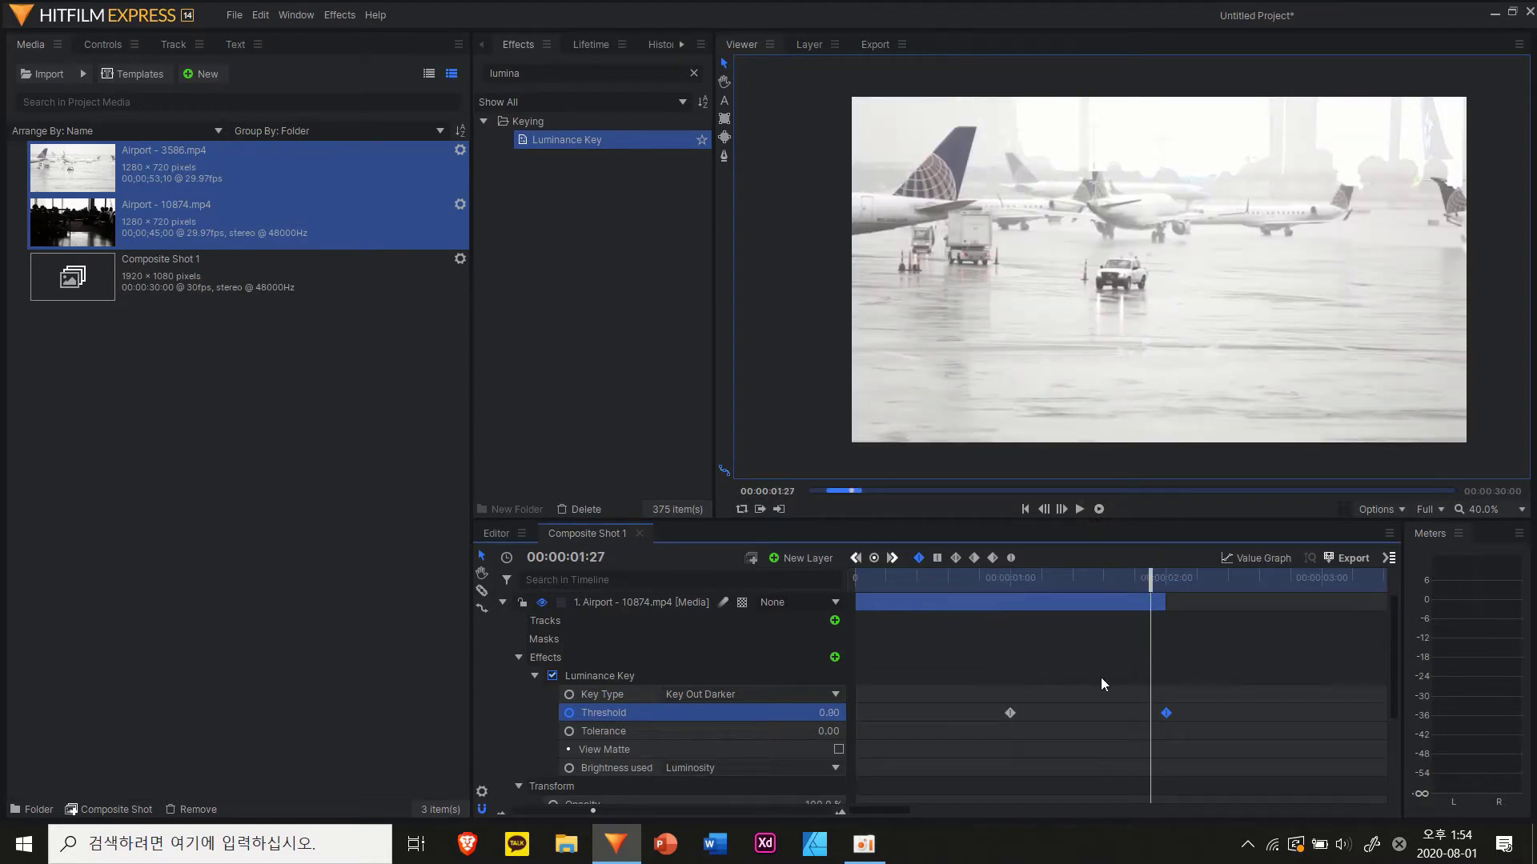
{"action": "left_click_drag", "start_coordinate": [1004, 579], "coordinate": [1010, 649]}
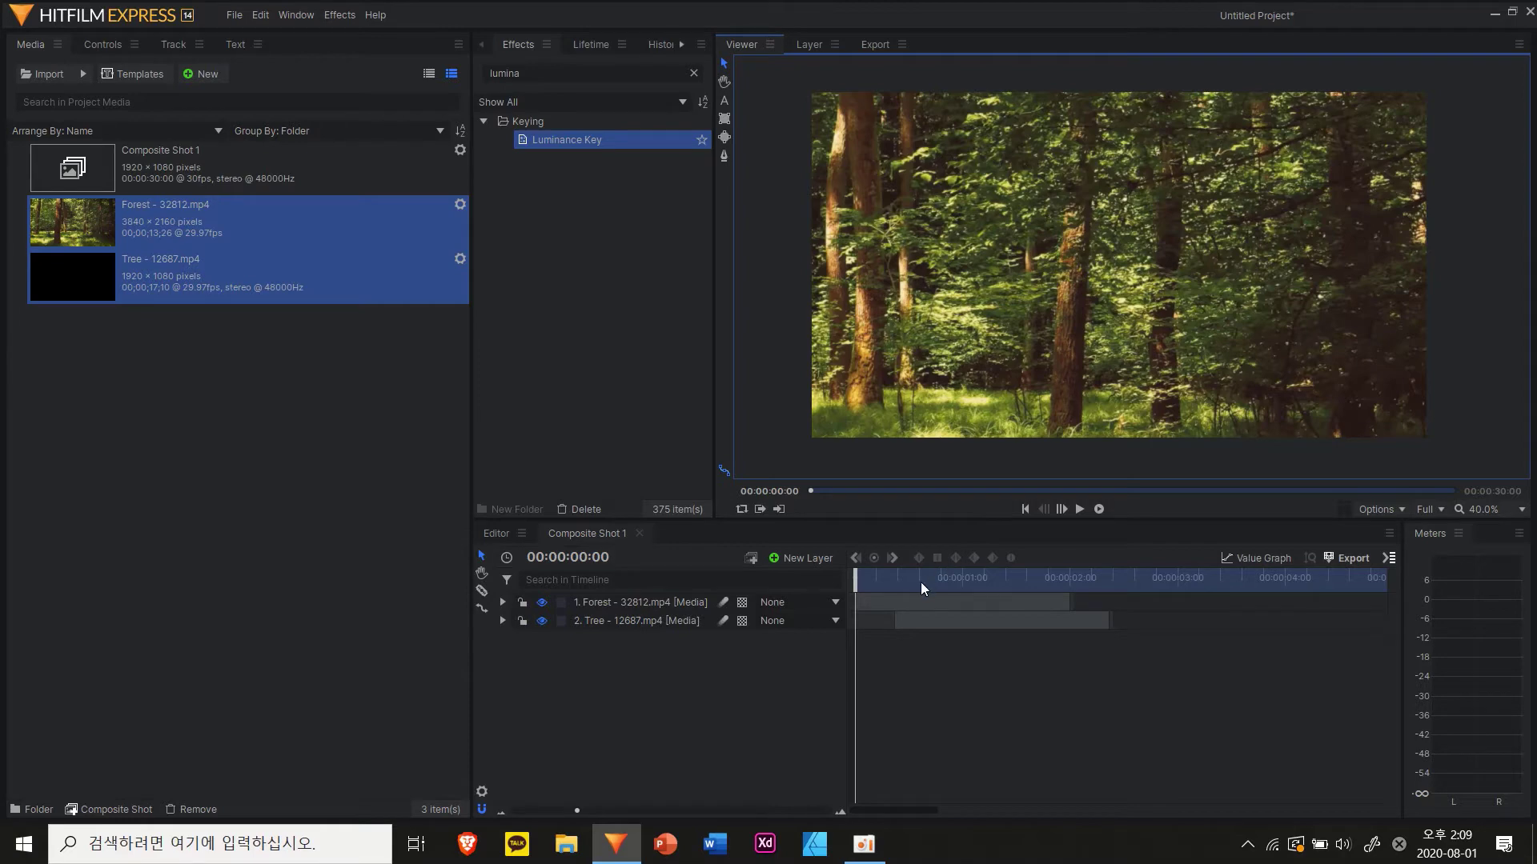
Play the Forest and Tree composite from its start and scrub to 00:00:01:29 to examine the change between the clips.
{"action": "key", "text": "space"}
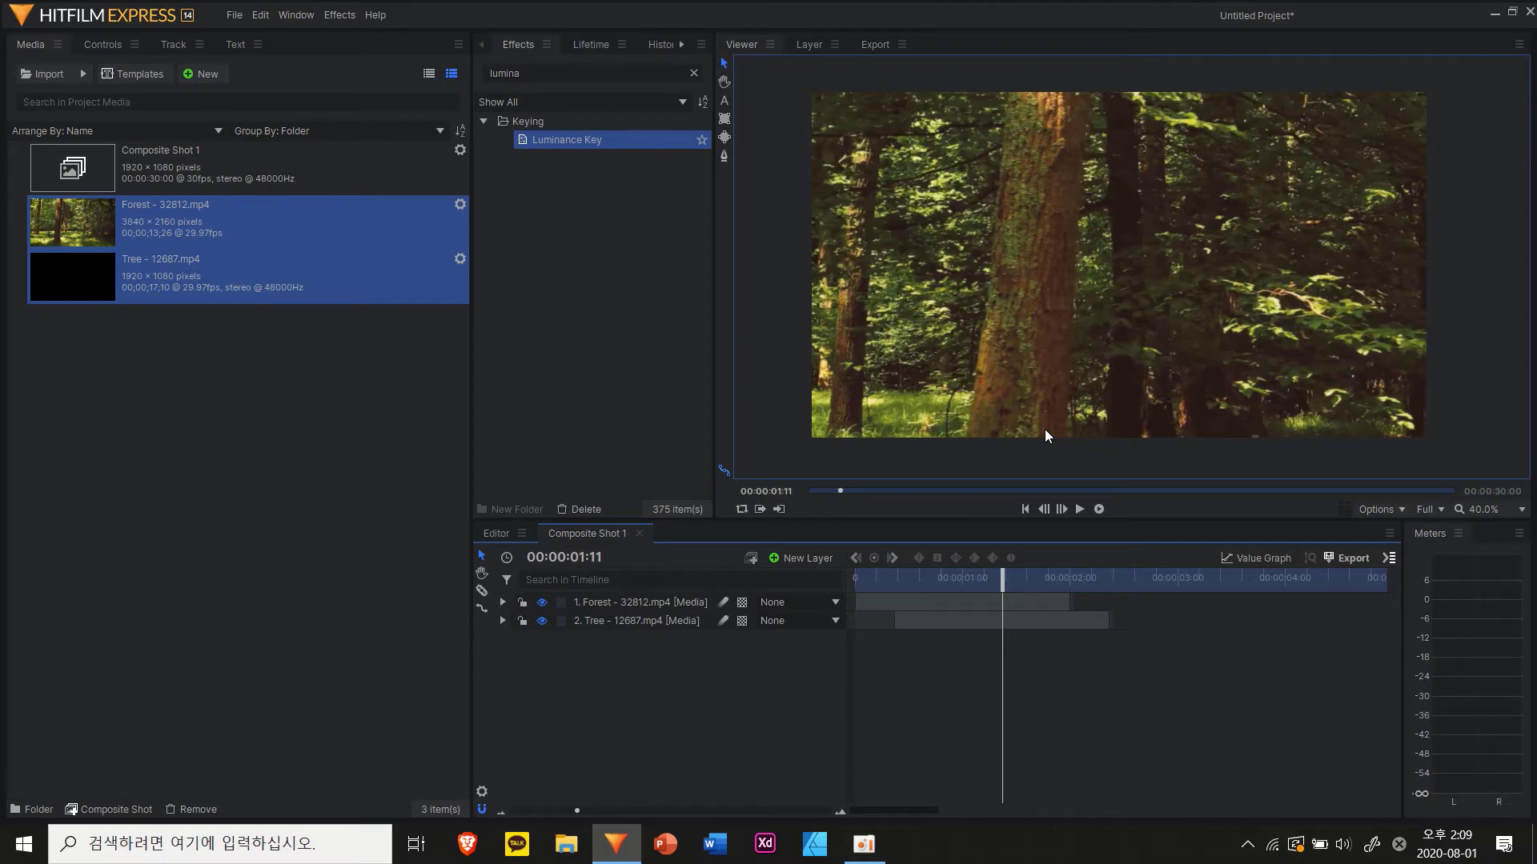
{"action": "left_click_drag", "start_coordinate": [1003, 570], "coordinate": [1067, 601]}
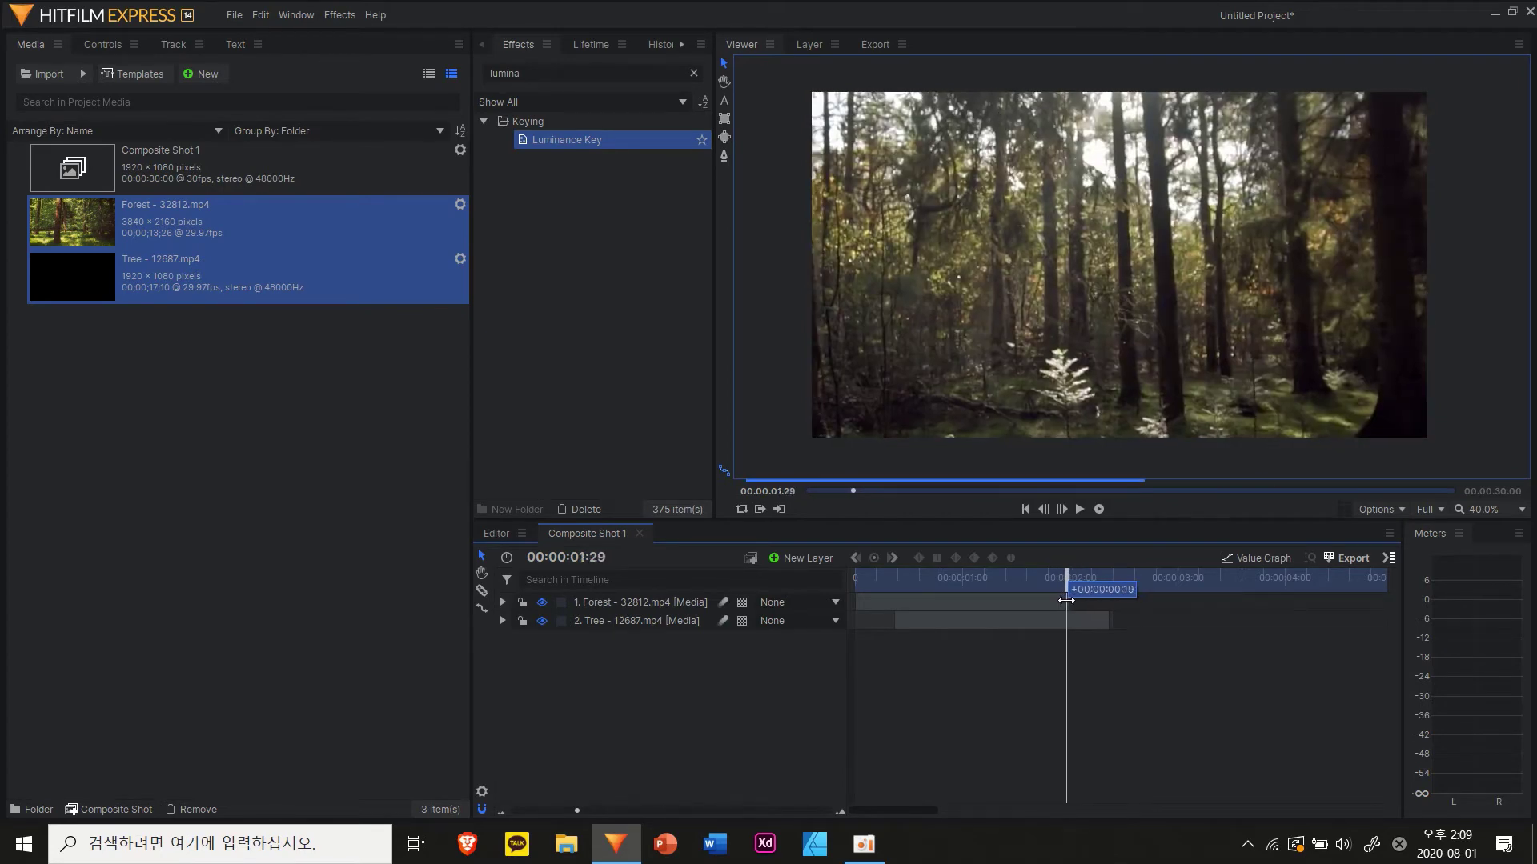